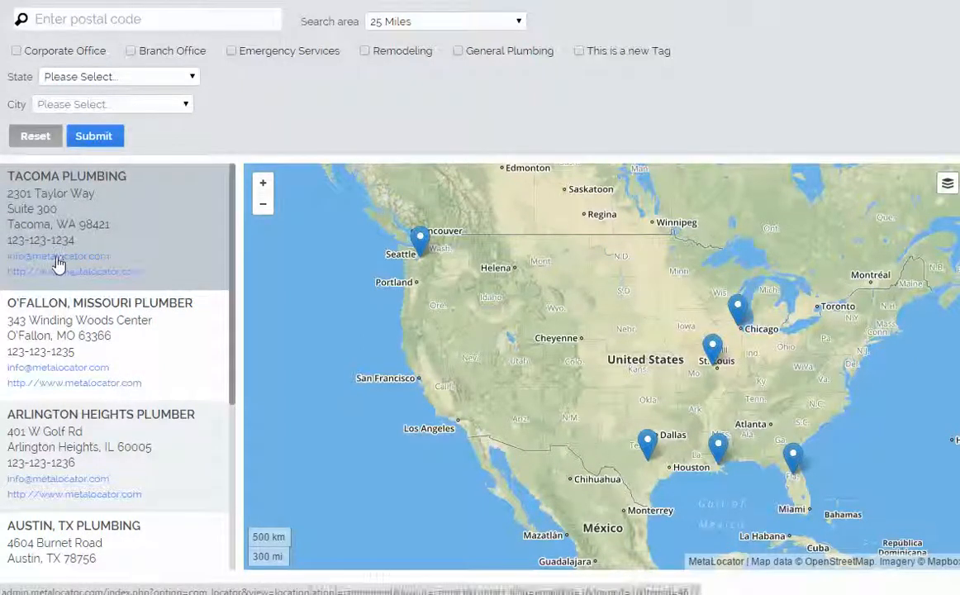
Step: Open the Tacoma location's email contact form from the locator results
{"action": "scroll", "coordinate": [62, 273], "scroll_direction": "down", "scroll_amount": 2}
{"action": "scroll", "coordinate": [65, 285], "scroll_direction": "up", "scroll_amount": 2}
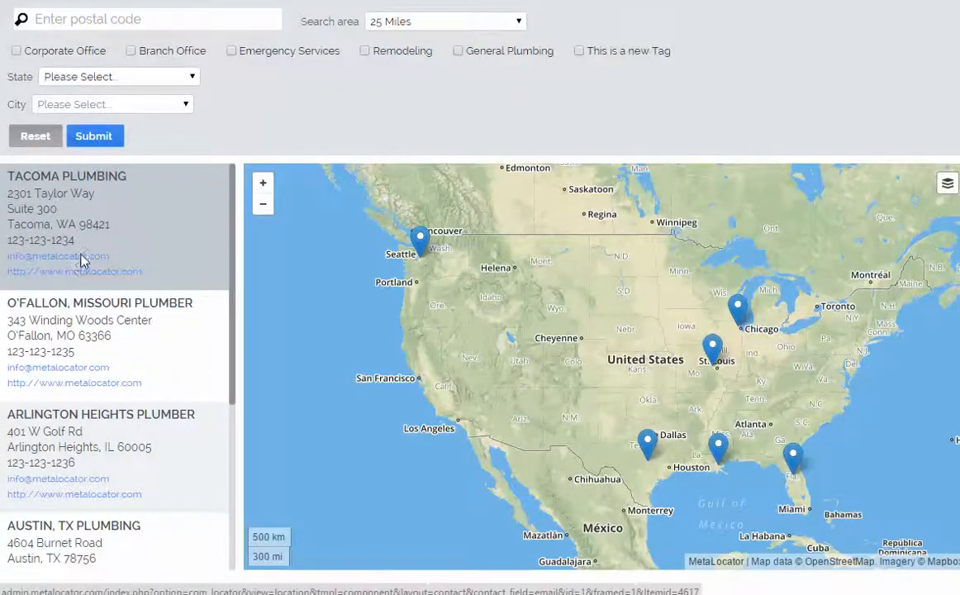
{"action": "left_click", "coordinate": [81, 261]}
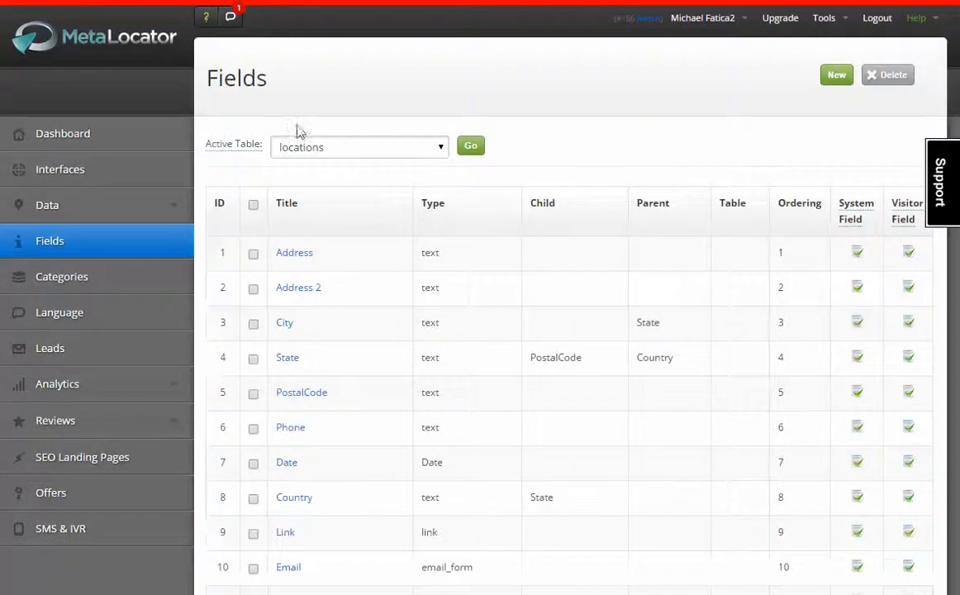
Step: Scroll the locations Fields list and highlight the Email field and its email_form type
{"action": "scroll", "coordinate": [335, 213], "scroll_direction": "down", "scroll_amount": 6}
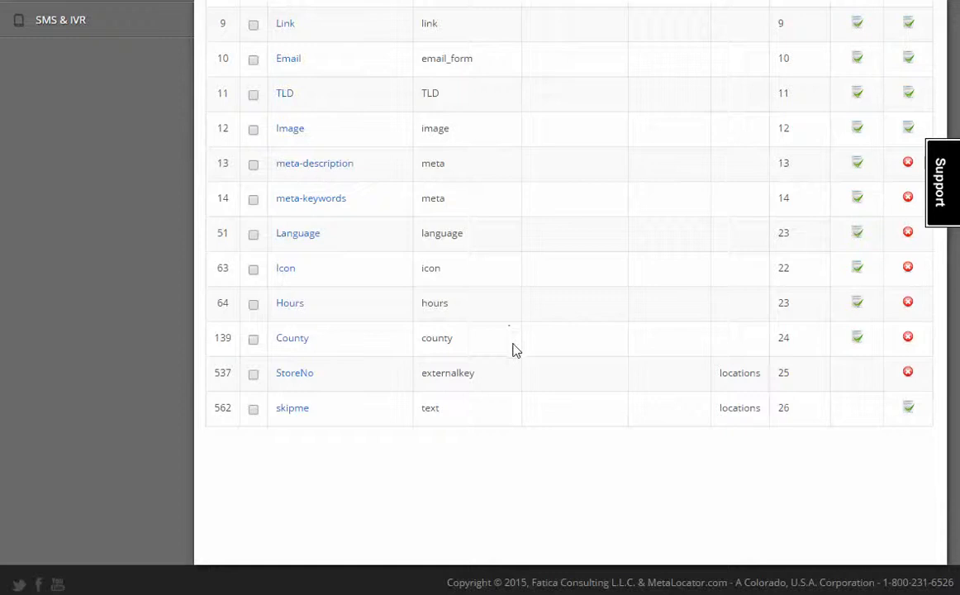
{"action": "scroll", "coordinate": [513, 350], "scroll_direction": "up", "scroll_amount": 2}
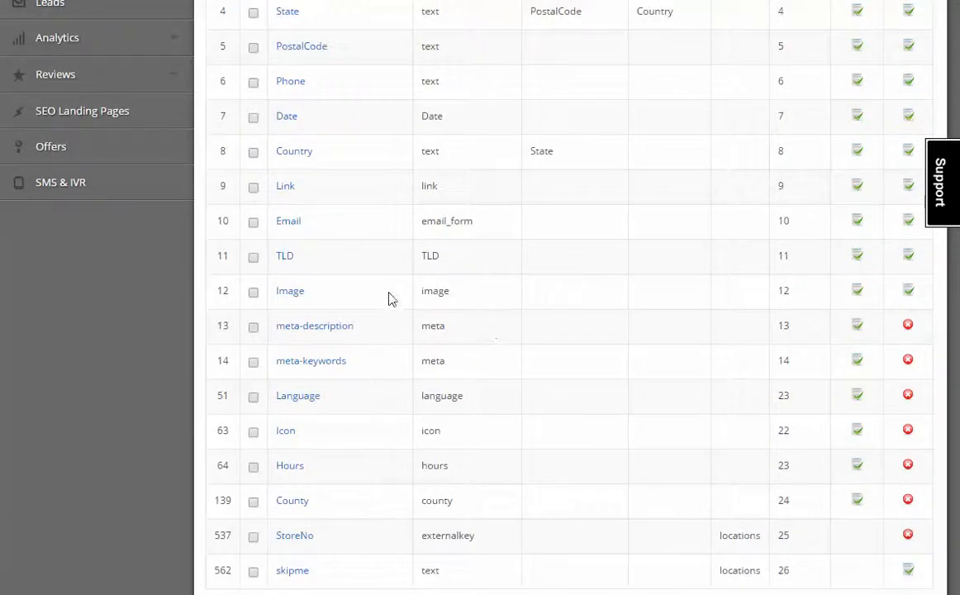
{"action": "scroll", "coordinate": [391, 299], "scroll_direction": "up", "scroll_amount": 2}
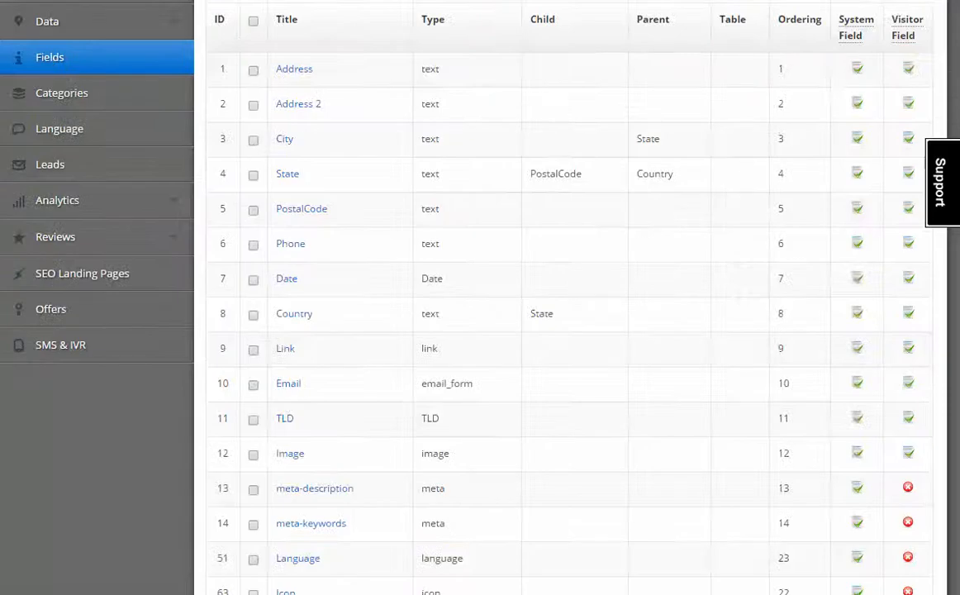
{"action": "scroll", "coordinate": [359, 120], "scroll_direction": "up", "scroll_amount": 2}
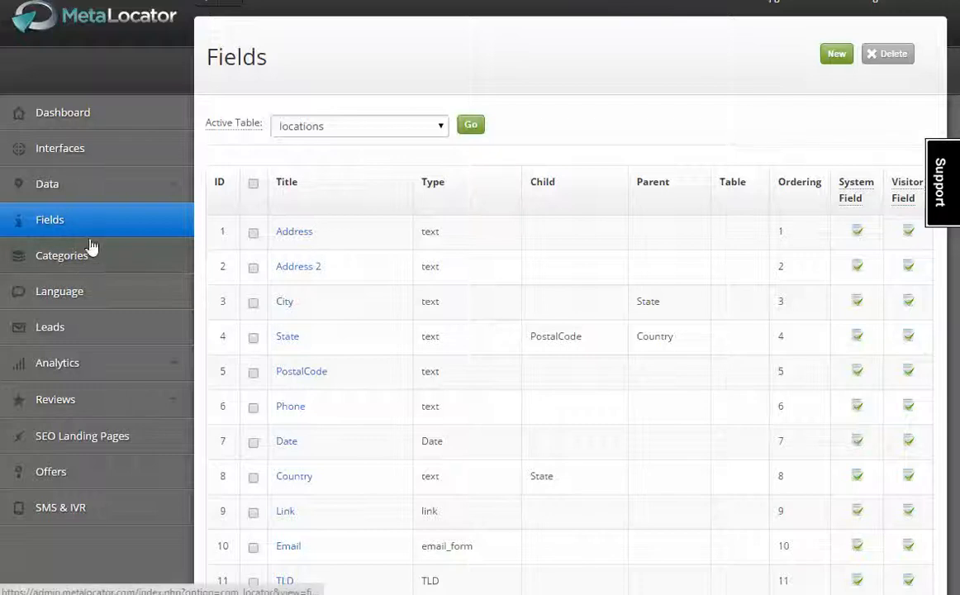
{"action": "scroll", "coordinate": [289, 272], "scroll_direction": "down", "scroll_amount": 2}
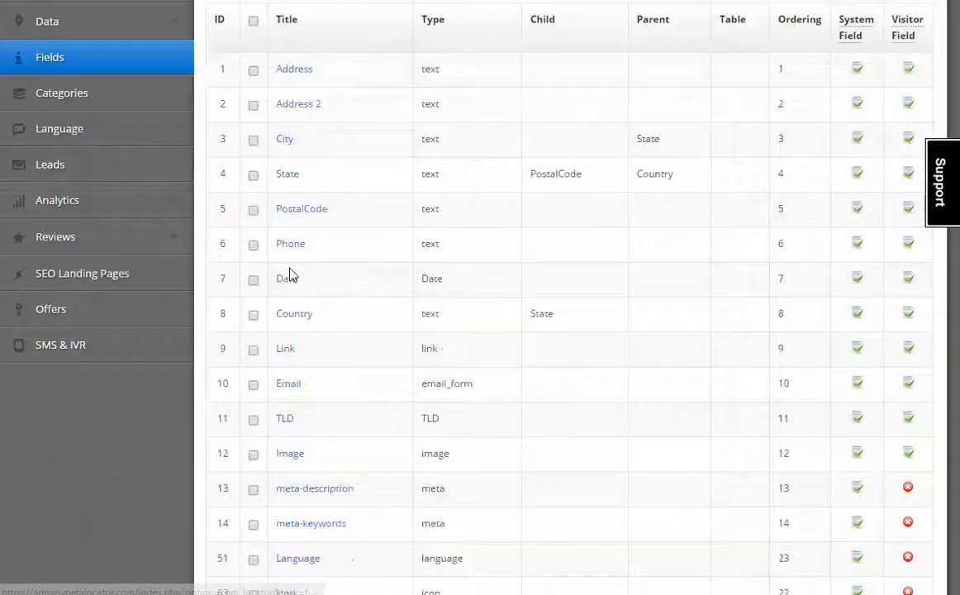
{"action": "scroll", "coordinate": [479, 372], "scroll_direction": "up", "scroll_amount": 1}
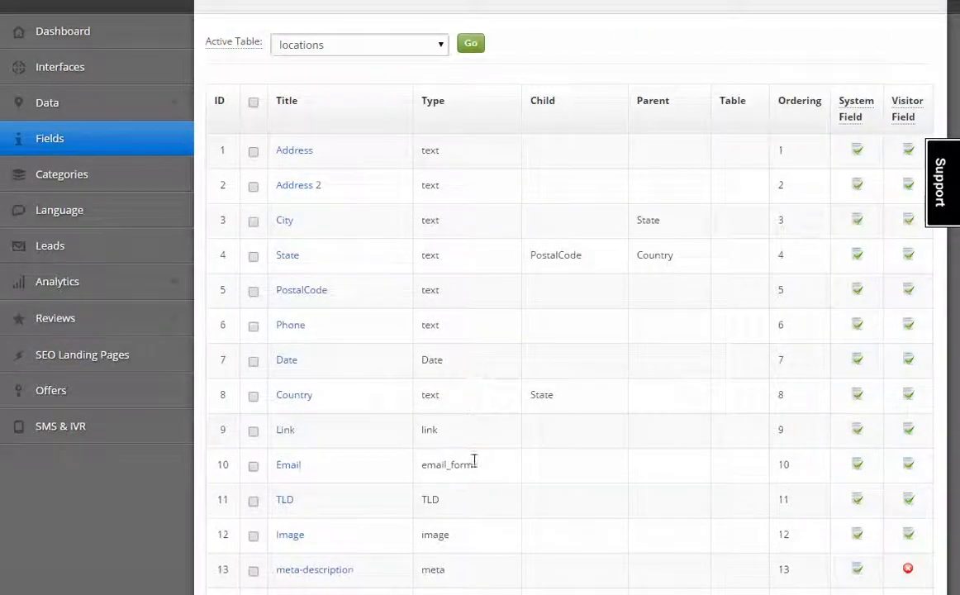
{"action": "left_click_drag", "start_coordinate": [474, 460], "coordinate": [430, 461]}
{"action": "left_click_drag", "start_coordinate": [324, 465], "coordinate": [276, 465]}
Step: Point out the email_form field type again by highlighting it in the list
{"action": "left_click", "coordinate": [434, 468]}
{"action": "left_click_drag", "start_coordinate": [446, 466], "coordinate": [504, 467]}
{"action": "left_click", "coordinate": [497, 462]}
{"action": "scroll", "coordinate": [498, 463], "scroll_direction": "down", "scroll_amount": 3}
{"action": "scroll", "coordinate": [500, 462], "scroll_direction": "up", "scroll_amount": 1}
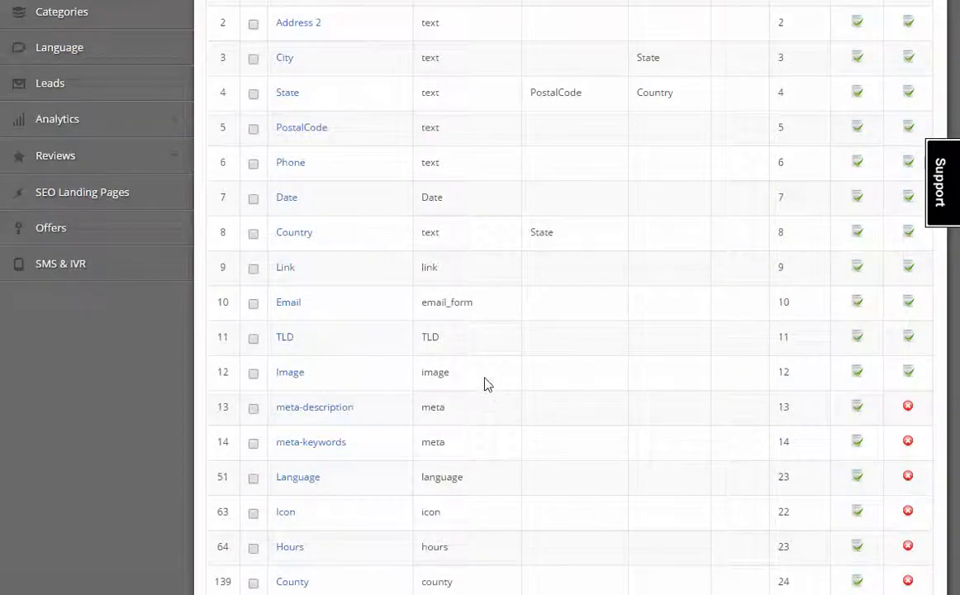
{"action": "double_click", "coordinate": [475, 310]}
{"action": "left_click", "coordinate": [455, 338]}
{"action": "scroll", "coordinate": [454, 341], "scroll_direction": "down", "scroll_amount": 3}
{"action": "scroll", "coordinate": [563, 448], "scroll_direction": "up", "scroll_amount": 6}
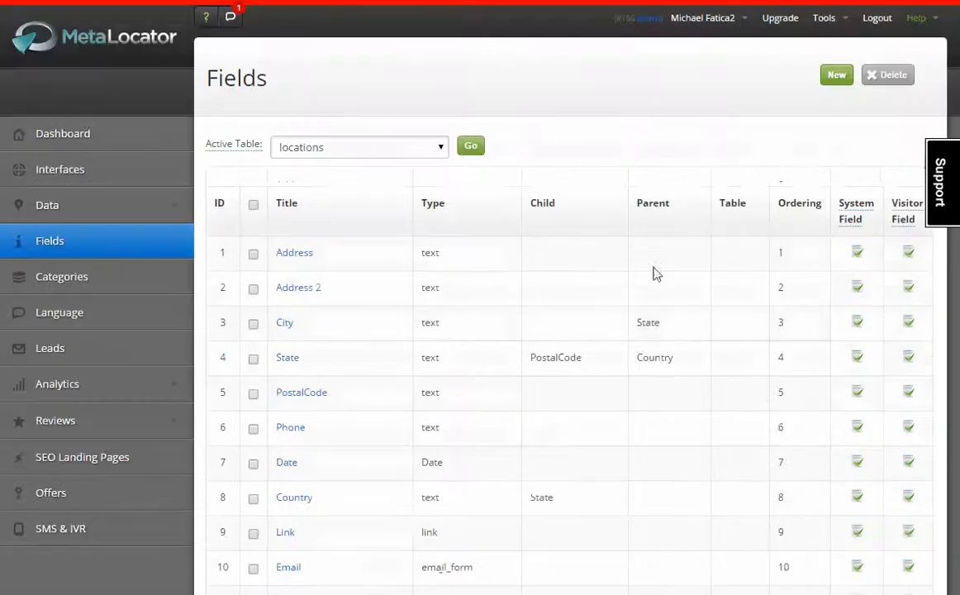
Step: Create a new locations field named Contact with the Email Form field type
{"action": "left_click", "coordinate": [836, 76]}
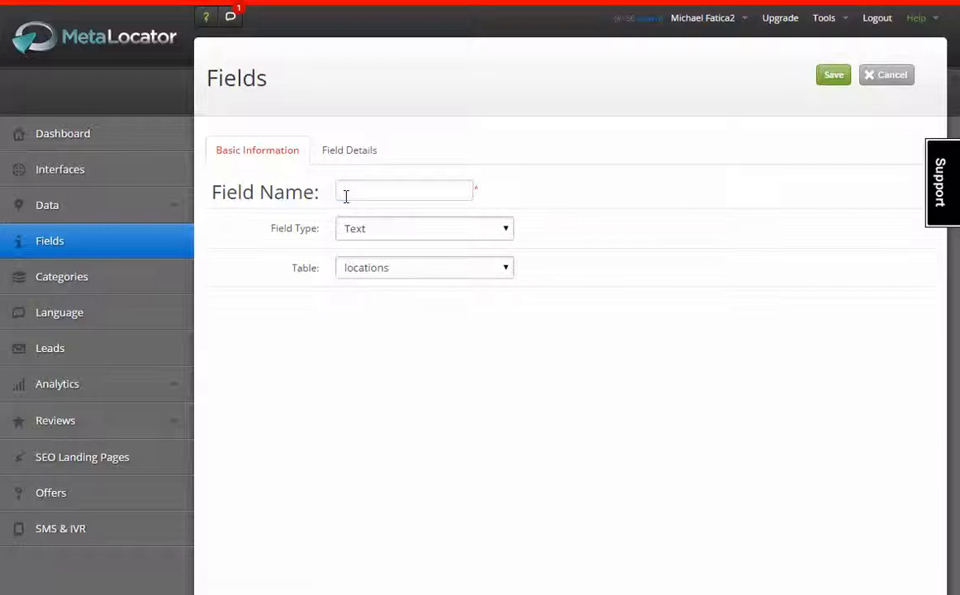
{"action": "left_click", "coordinate": [346, 193]}
{"action": "type", "text": "Contact"}
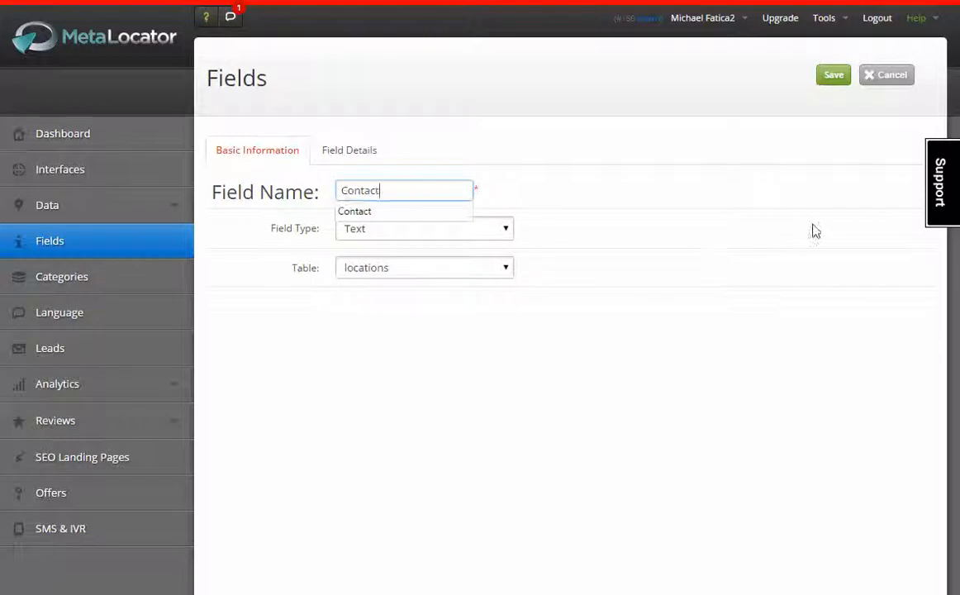
{"action": "left_click", "coordinate": [415, 230]}
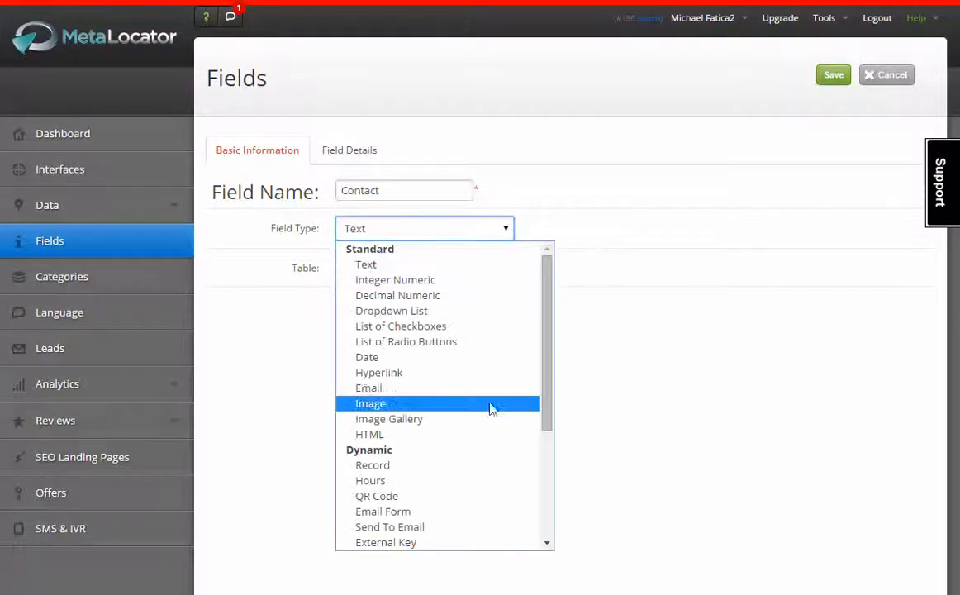
{"action": "left_click", "coordinate": [463, 512]}
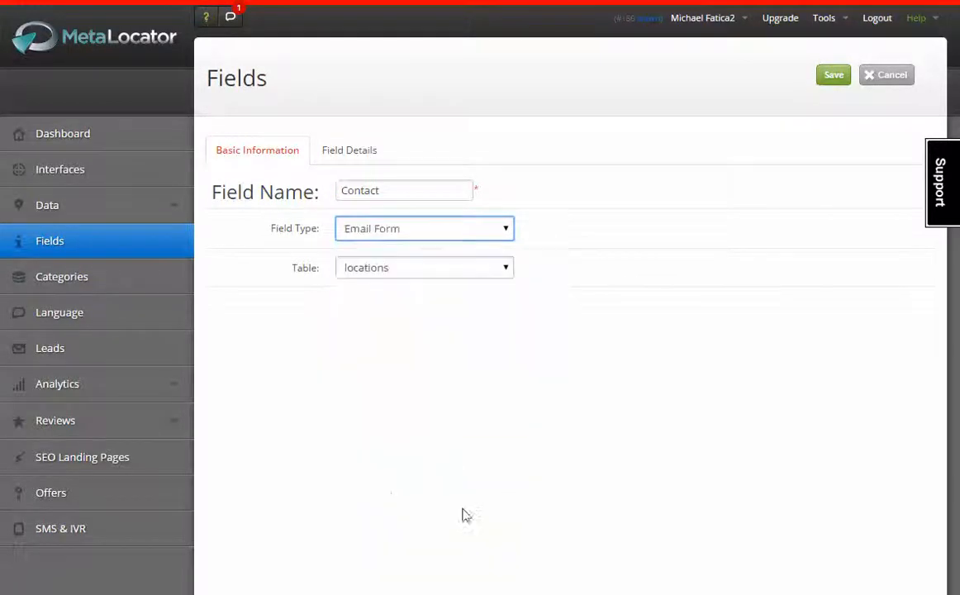
{"action": "left_click", "coordinate": [434, 231]}
{"action": "left_click", "coordinate": [698, 233]}
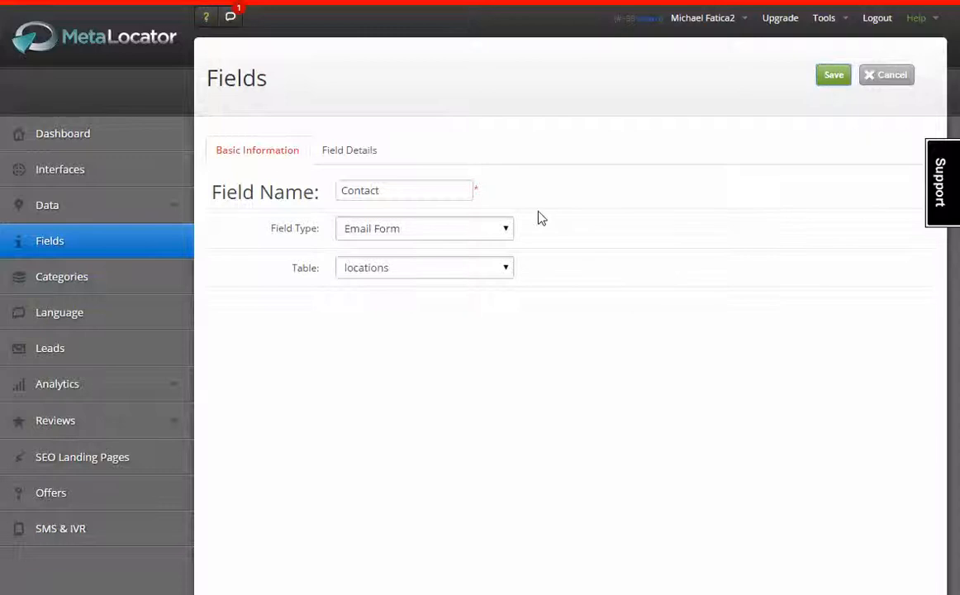
Step: Go to Data > All Records to list the location records
{"action": "scroll", "coordinate": [306, 334], "scroll_direction": "down", "scroll_amount": 6}
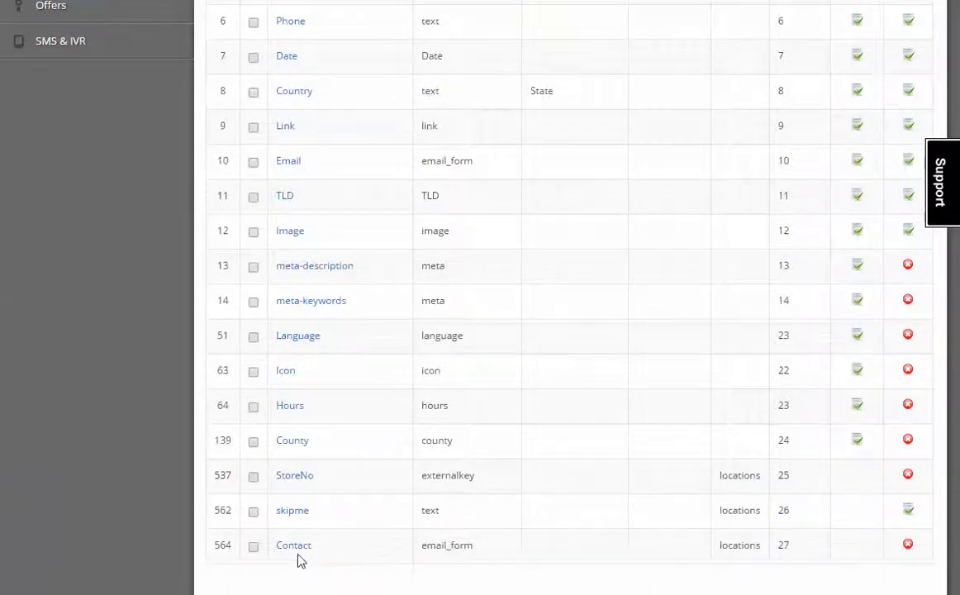
{"action": "scroll", "coordinate": [307, 537], "scroll_direction": "up", "scroll_amount": 6}
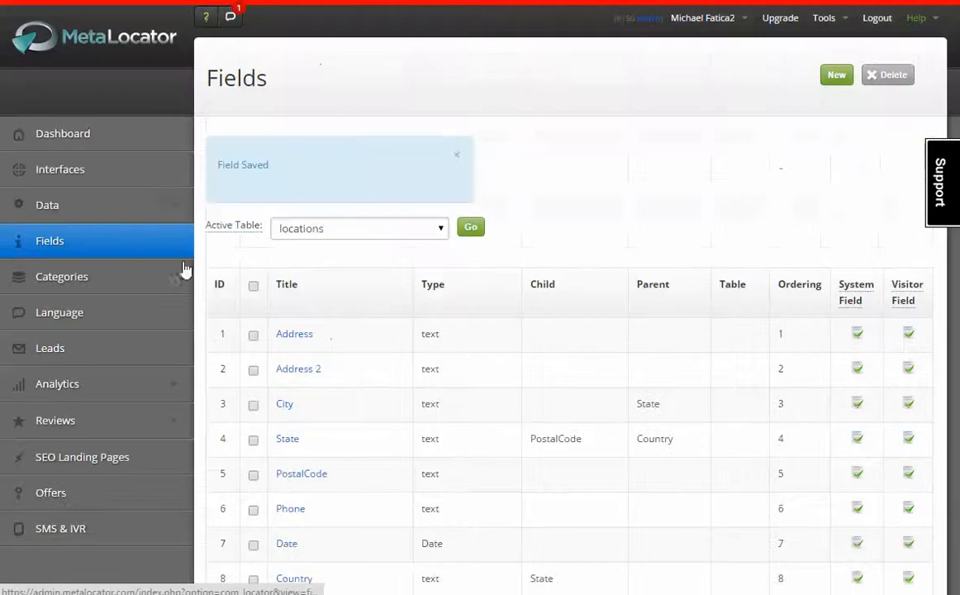
{"action": "left_click", "coordinate": [71, 211]}
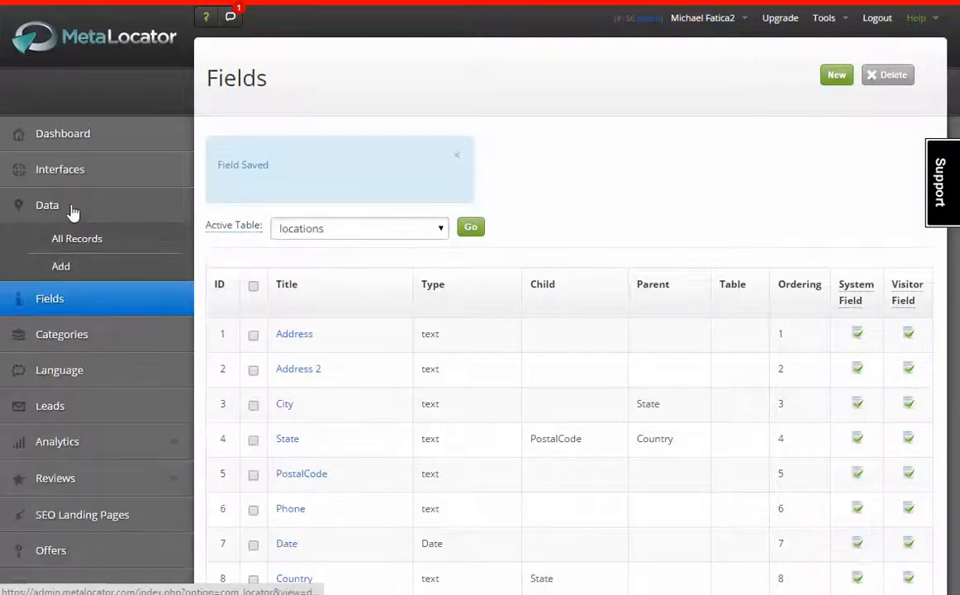
{"action": "left_click", "coordinate": [82, 247]}
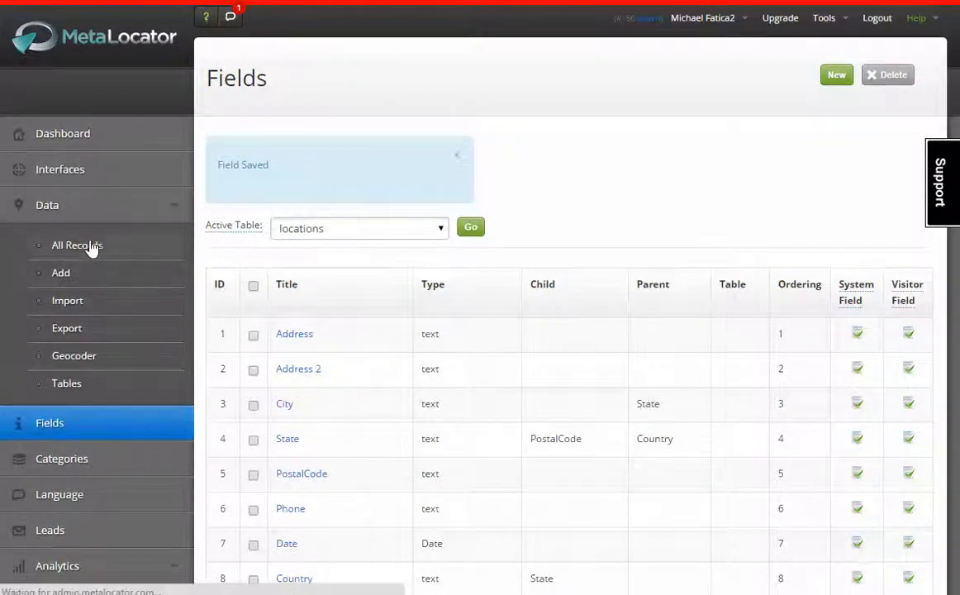
Step: Apply the Set Field Value bulk action to all 8 location records
{"action": "scroll", "coordinate": [394, 348], "scroll_direction": "down", "scroll_amount": 5}
{"action": "scroll", "coordinate": [394, 345], "scroll_direction": "up", "scroll_amount": 5}
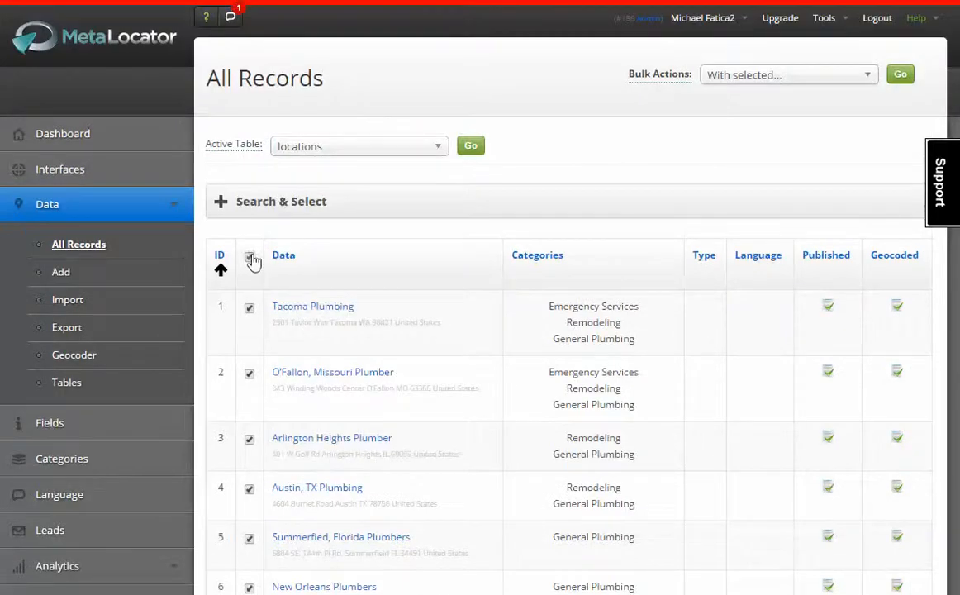
{"action": "scroll", "coordinate": [514, 412], "scroll_direction": "down", "scroll_amount": 5}
{"action": "scroll", "coordinate": [697, 133], "scroll_direction": "up", "scroll_amount": 5}
{"action": "left_click", "coordinate": [762, 52]}
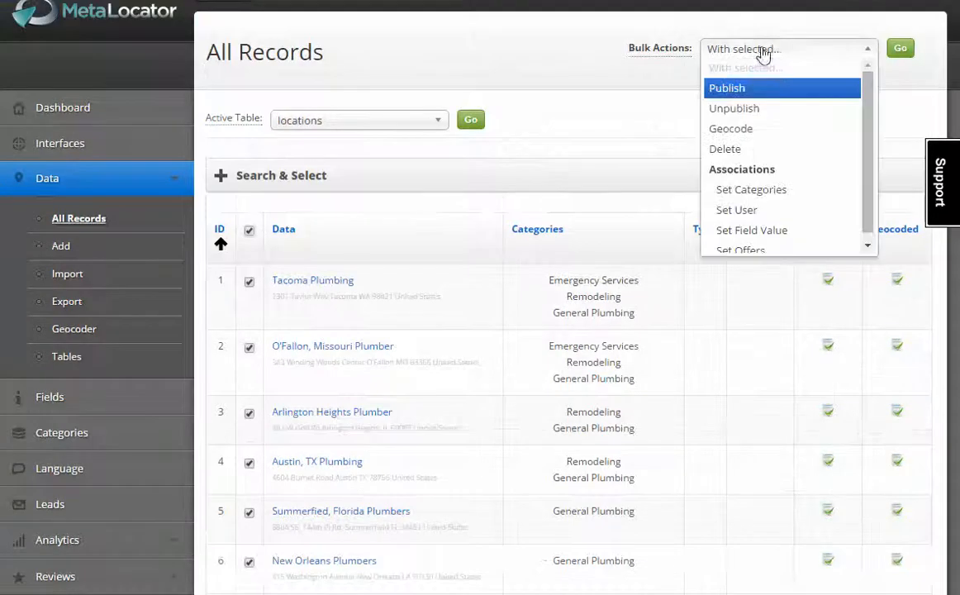
{"action": "left_click", "coordinate": [795, 233]}
{"action": "left_click", "coordinate": [902, 50]}
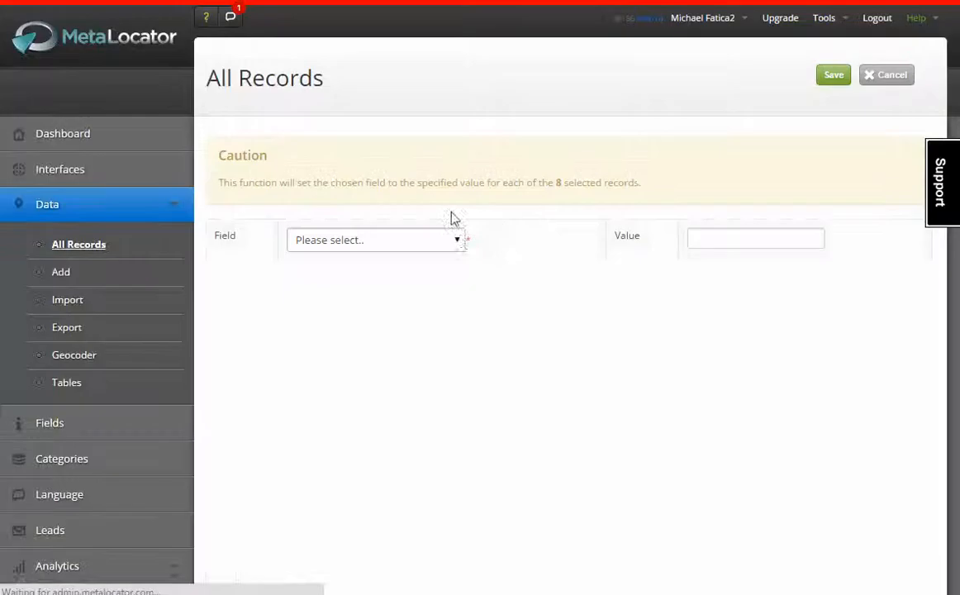
Step: Bulk-set the Contact (email_form) field to a test e-mail address and save
{"action": "left_click", "coordinate": [447, 240]}
{"action": "scroll", "coordinate": [374, 496], "scroll_direction": "down", "scroll_amount": 2}
{"action": "scroll", "coordinate": [373, 496], "scroll_direction": "up", "scroll_amount": 2}
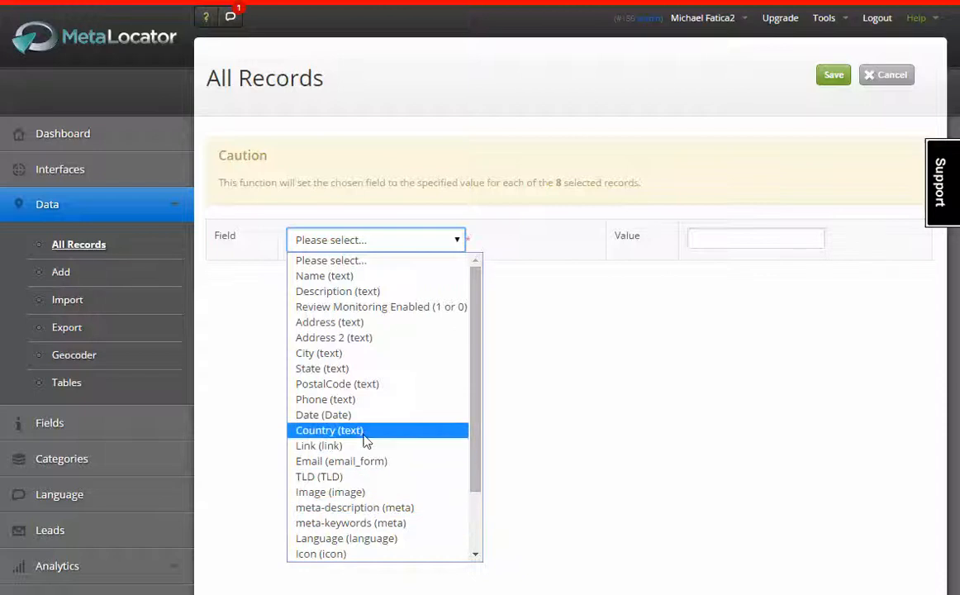
{"action": "scroll", "coordinate": [386, 508], "scroll_direction": "down", "scroll_amount": 2}
{"action": "left_click", "coordinate": [369, 553]}
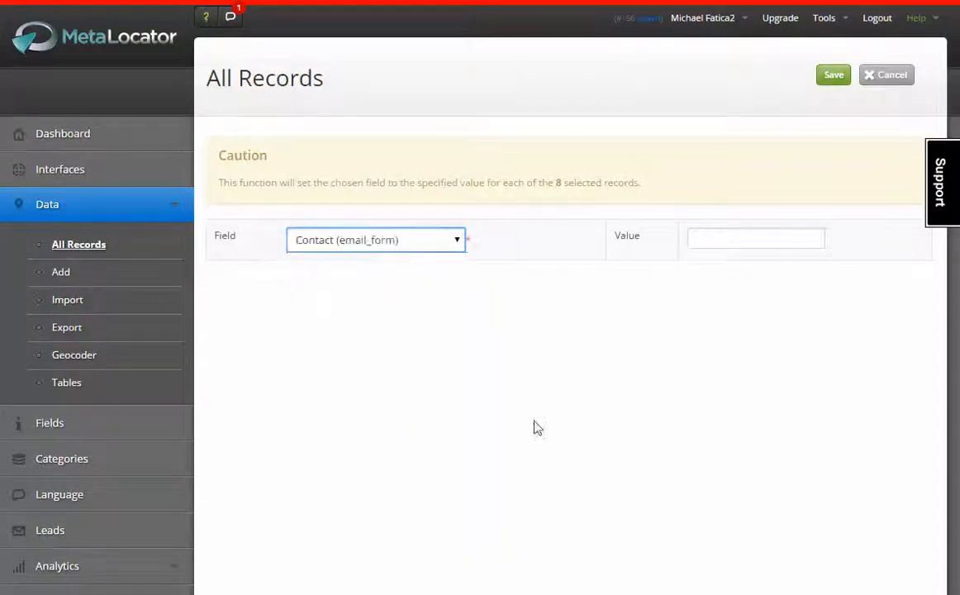
{"action": "left_click", "coordinate": [716, 243]}
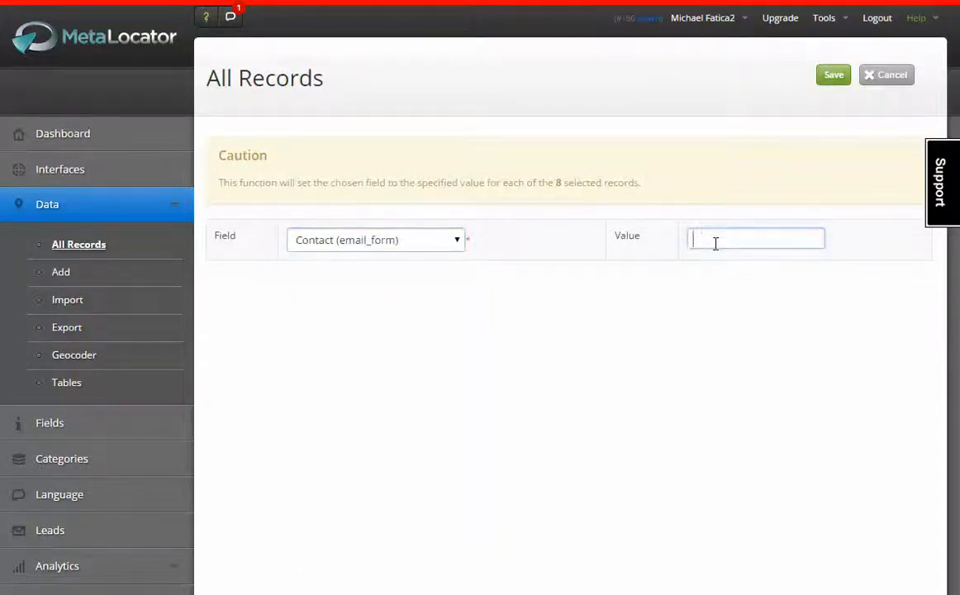
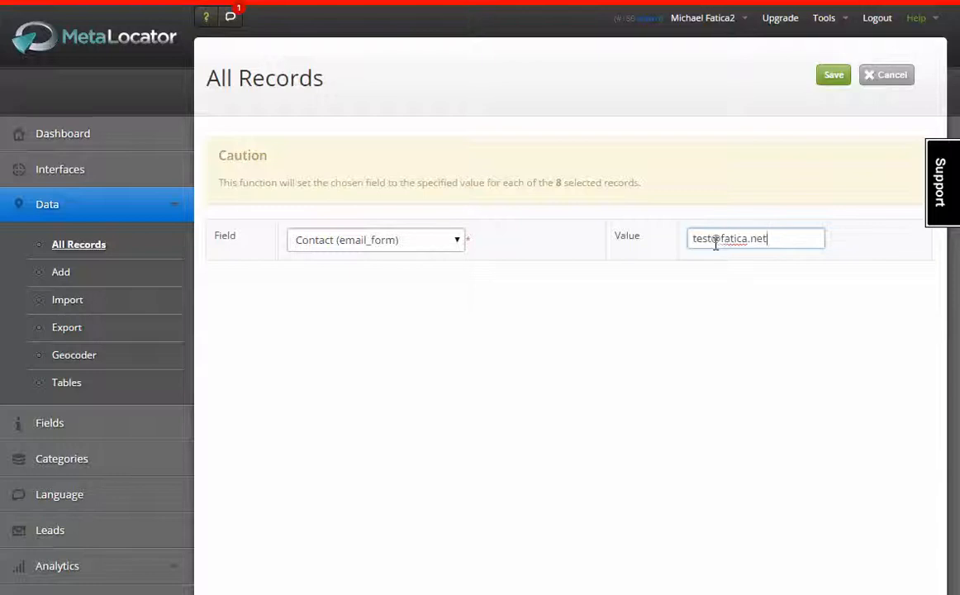
{"action": "left_click", "coordinate": [833, 78]}
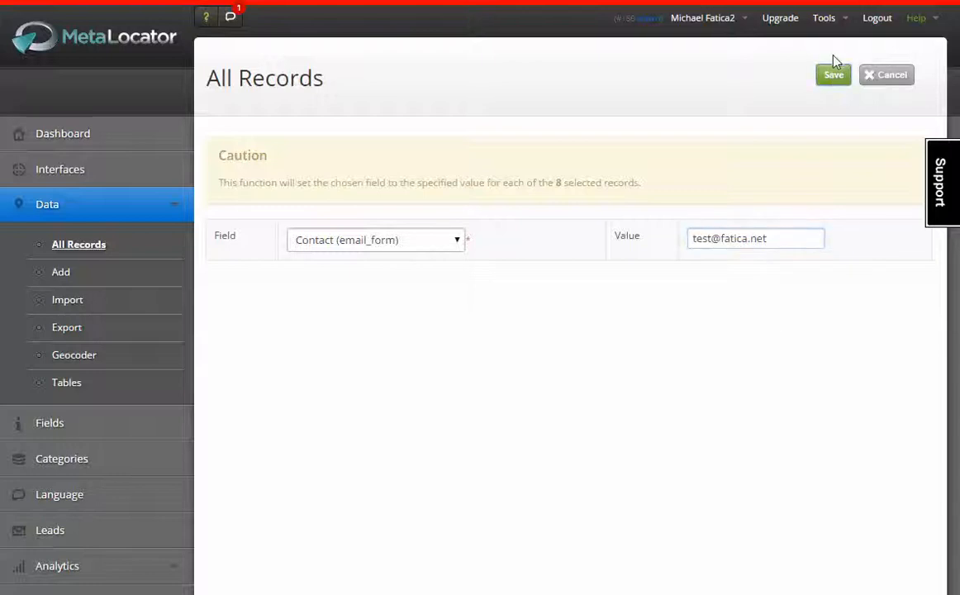
Step: Open the Sleek Design Template in the Interface Editor and expand Template Settings
{"action": "scroll", "coordinate": [733, 215], "scroll_direction": "down", "scroll_amount": 5}
{"action": "scroll", "coordinate": [737, 221], "scroll_direction": "up", "scroll_amount": 5}
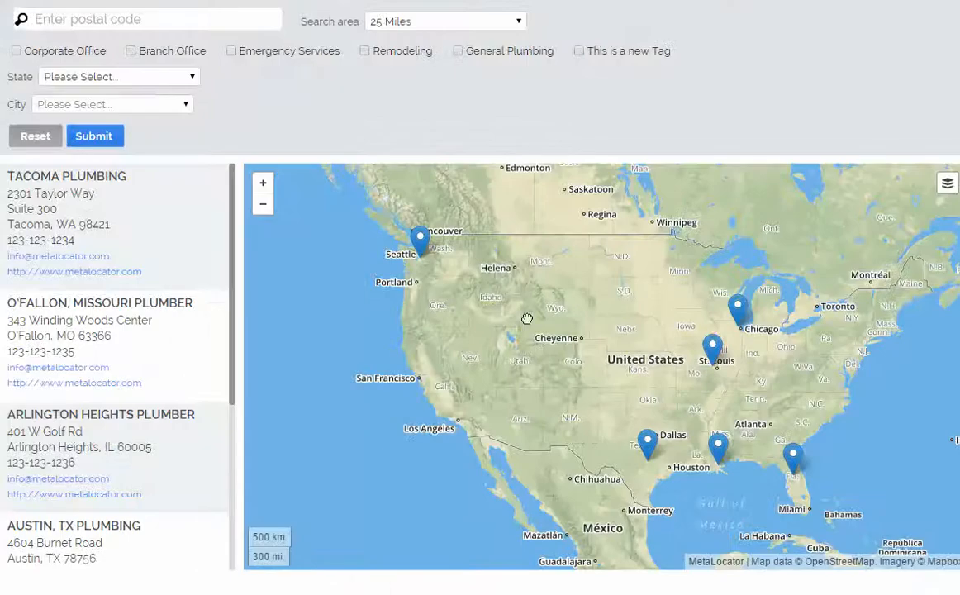
{"action": "left_click_drag", "start_coordinate": [527, 319], "coordinate": [478, 348]}
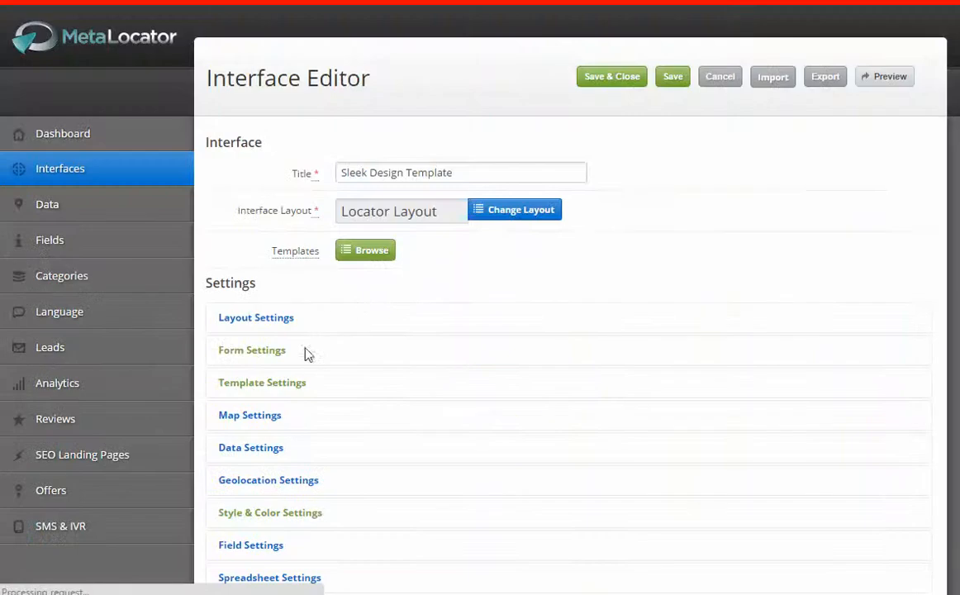
{"action": "left_click", "coordinate": [306, 388]}
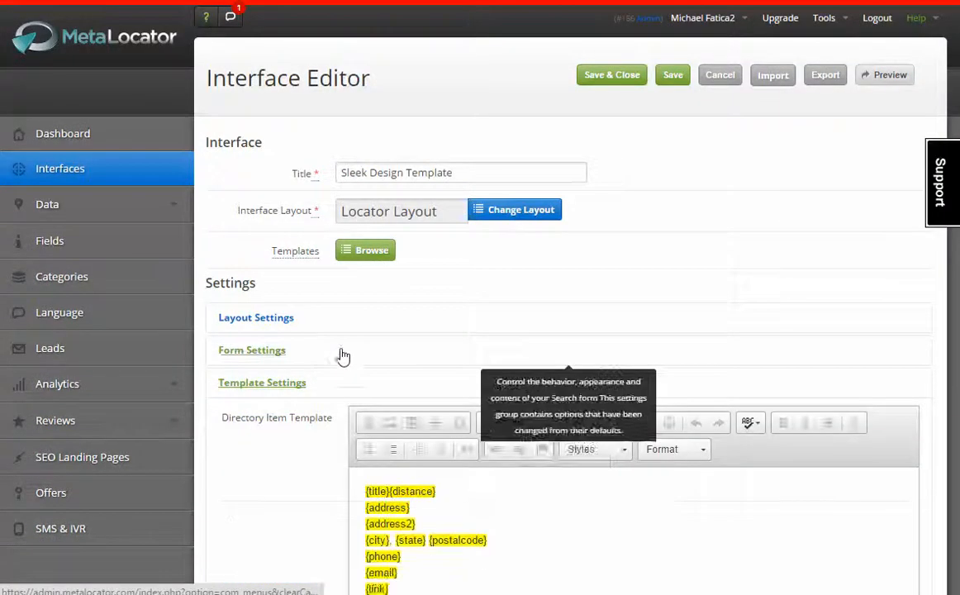
{"action": "scroll", "coordinate": [407, 334], "scroll_direction": "down", "scroll_amount": 4}
Step: Add an empty line after {introtext}, then highlight the Tacoma Plumbing listing on the locator page
{"action": "left_click", "coordinate": [457, 280]}
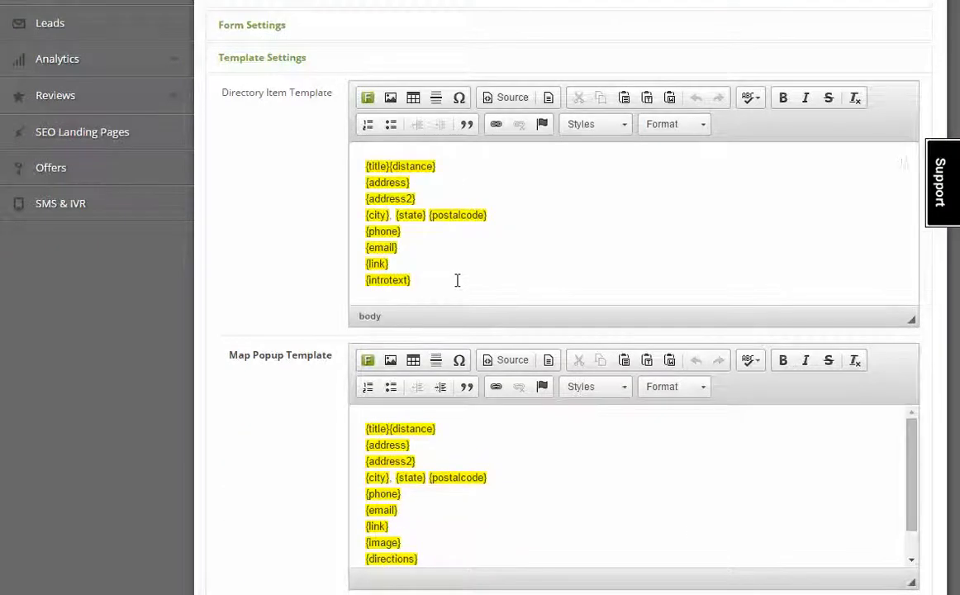
{"action": "key", "text": "Return"}
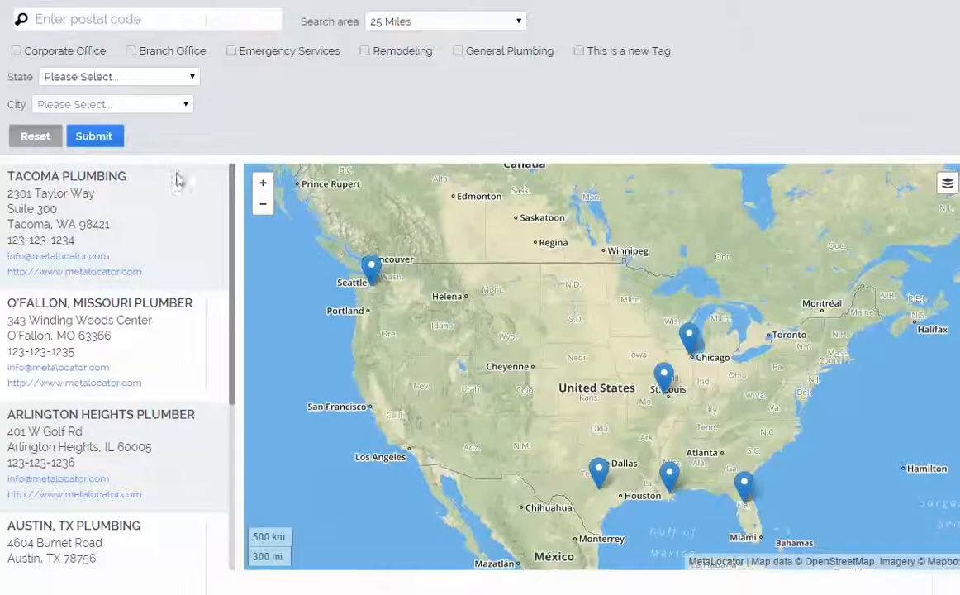
{"action": "scroll", "coordinate": [174, 331], "scroll_direction": "down", "scroll_amount": 4}
{"action": "scroll", "coordinate": [165, 343], "scroll_direction": "up", "scroll_amount": 4}
{"action": "left_click_drag", "start_coordinate": [167, 275], "coordinate": [39, 185]}
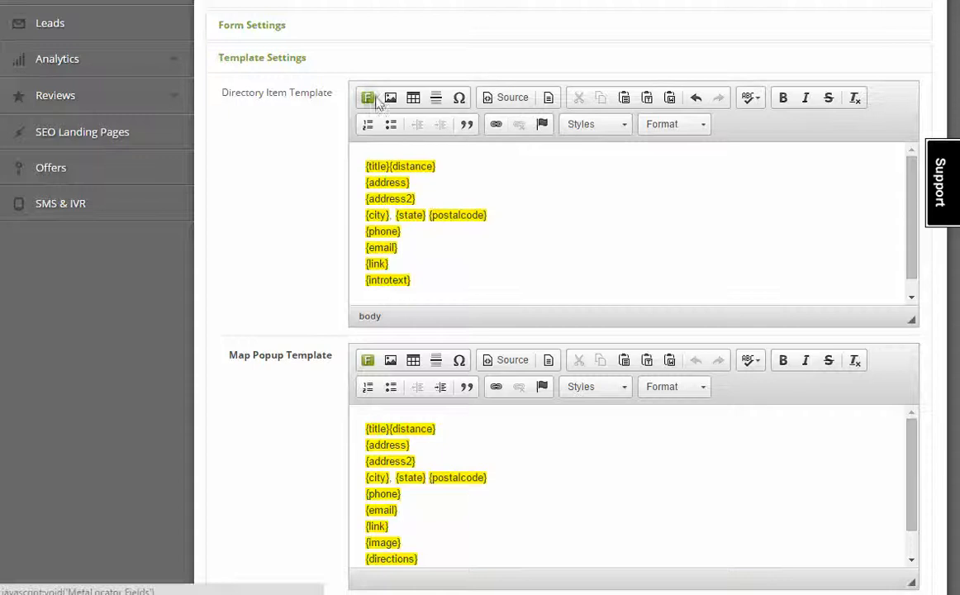
Step: Insert the locations.Contact field as a {contact} tag on the template's last line
{"action": "left_click", "coordinate": [374, 99]}
{"action": "left_click", "coordinate": [451, 286]}
{"action": "scroll", "coordinate": [493, 454], "scroll_direction": "down", "scroll_amount": 12}
{"action": "scroll", "coordinate": [492, 461], "scroll_direction": "up", "scroll_amount": 4}
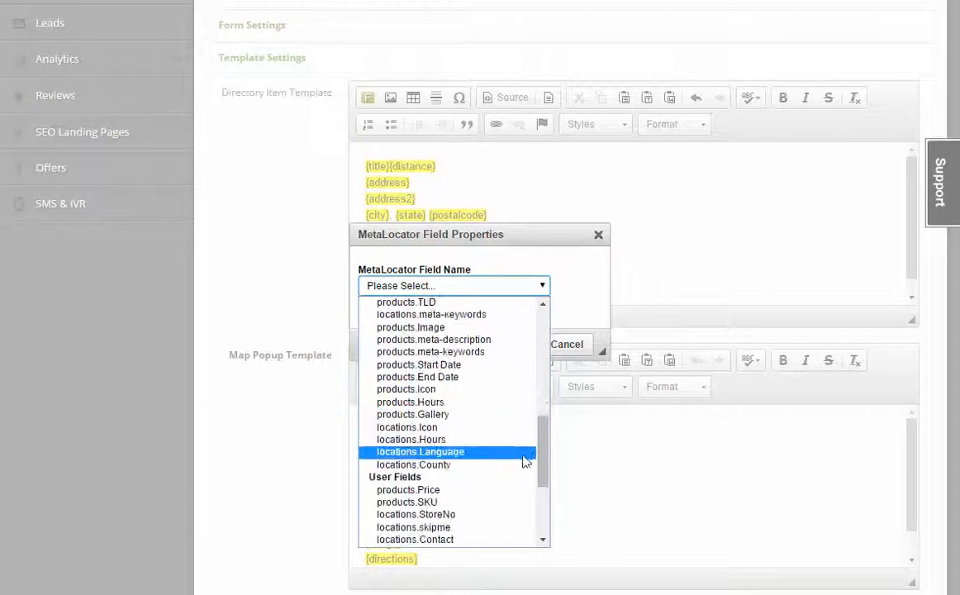
{"action": "scroll", "coordinate": [541, 454], "scroll_direction": "down", "scroll_amount": 3}
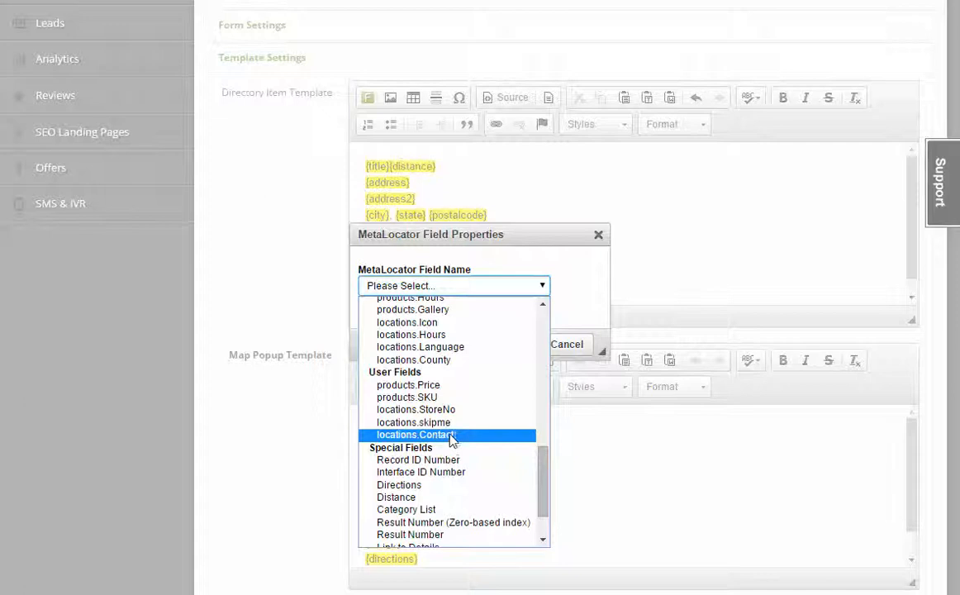
{"action": "left_click", "coordinate": [451, 436]}
{"action": "left_click", "coordinate": [516, 346]}
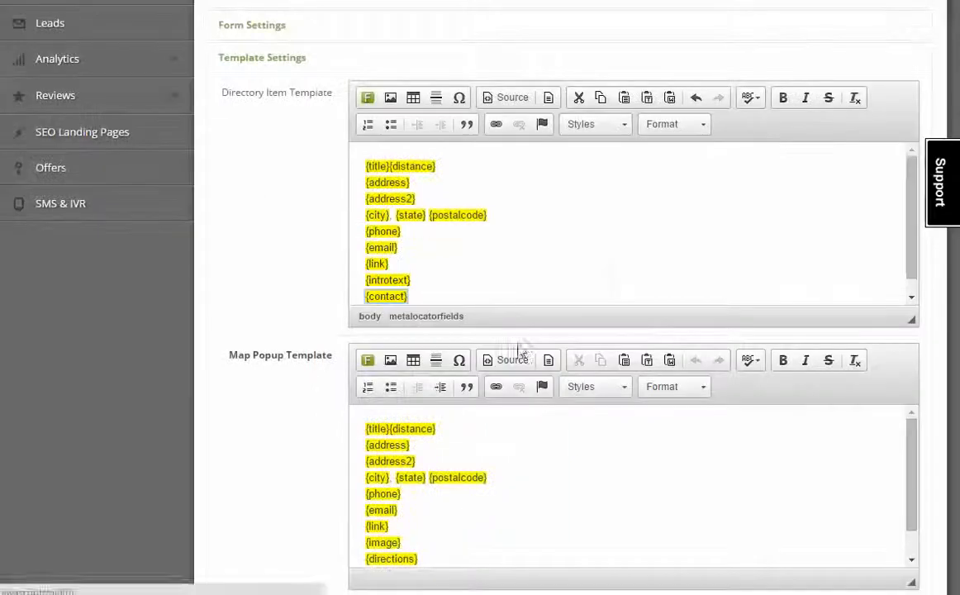
{"action": "scroll", "coordinate": [662, 268], "scroll_direction": "up", "scroll_amount": 5}
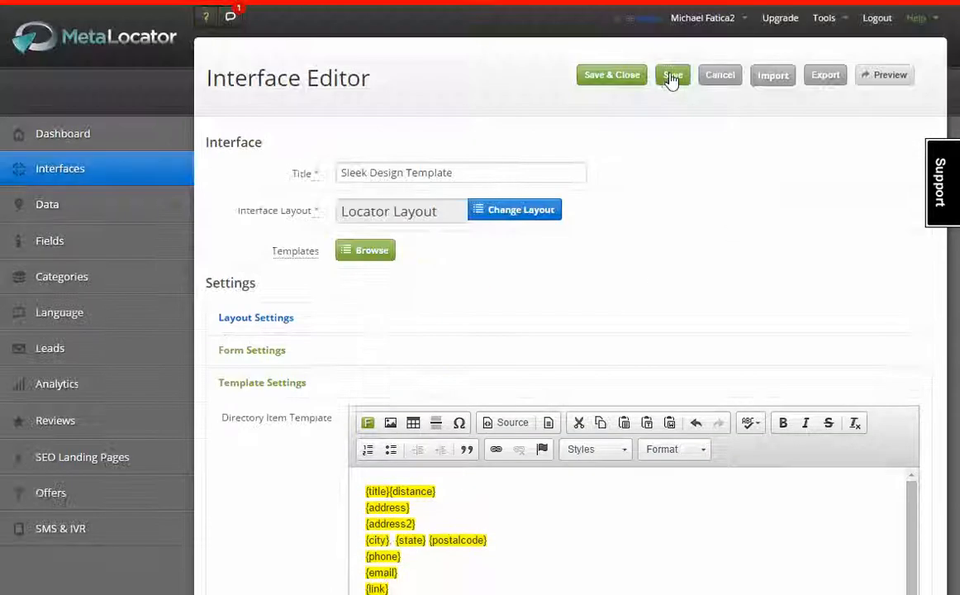
Step: Save the interface and test Tacoma's new contact link on the reloaded locator preview
{"action": "left_click", "coordinate": [672, 76]}
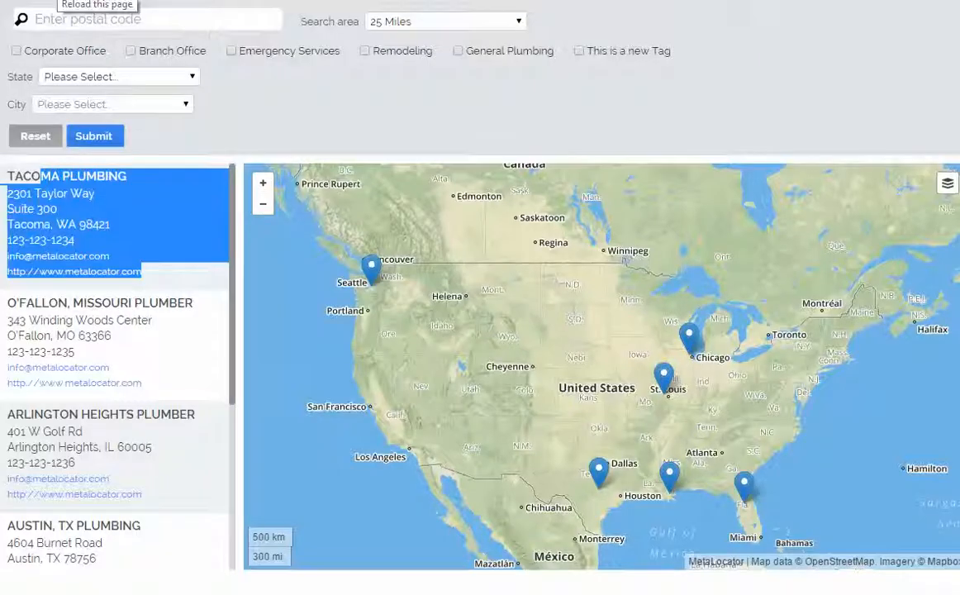
{"action": "left_click", "coordinate": [57, 0]}
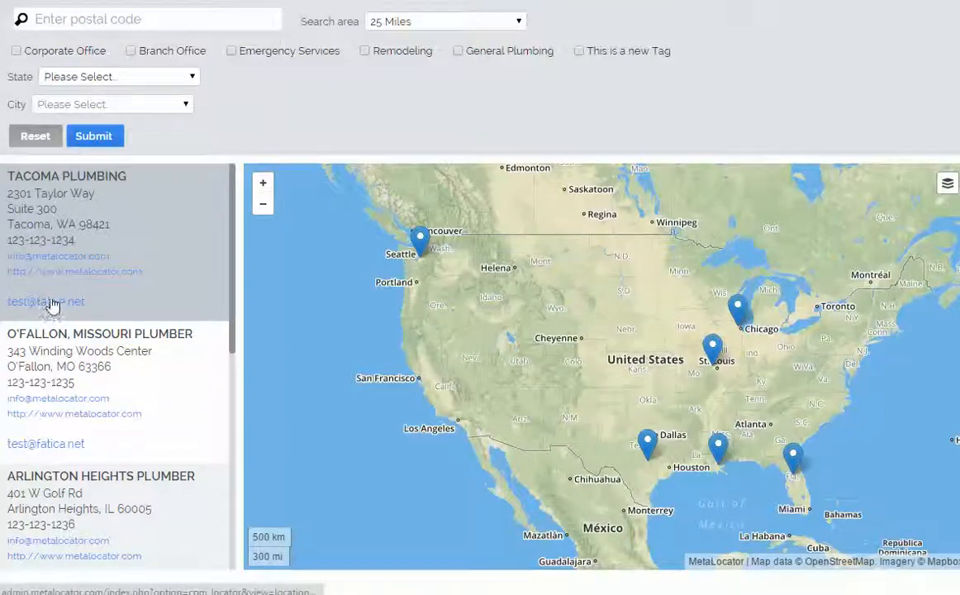
{"action": "left_click", "coordinate": [51, 306]}
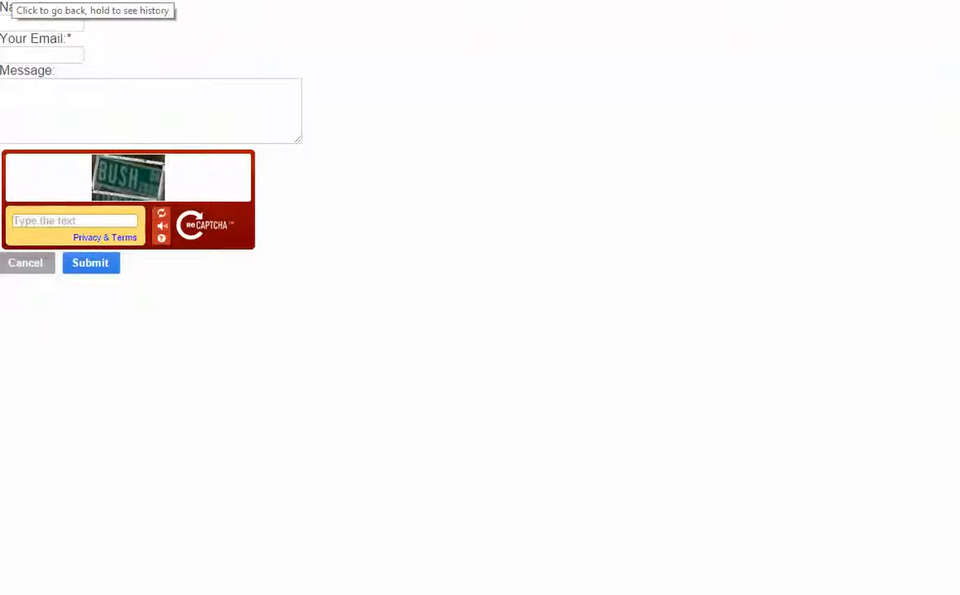
{"action": "left_click", "coordinate": [12, 1]}
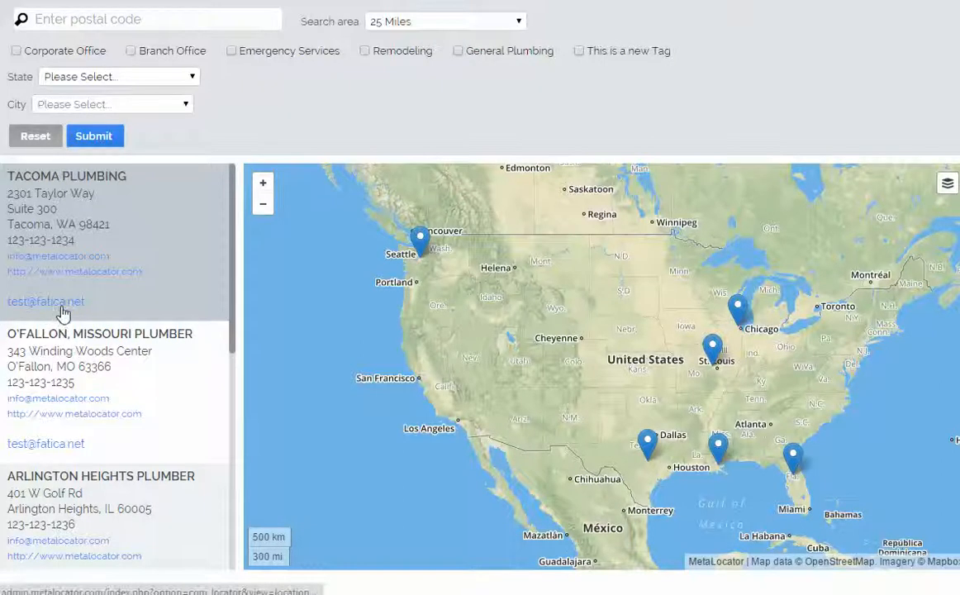
{"action": "scroll", "coordinate": [63, 316], "scroll_direction": "down", "scroll_amount": 4}
{"action": "scroll", "coordinate": [64, 319], "scroll_direction": "up", "scroll_amount": 4}
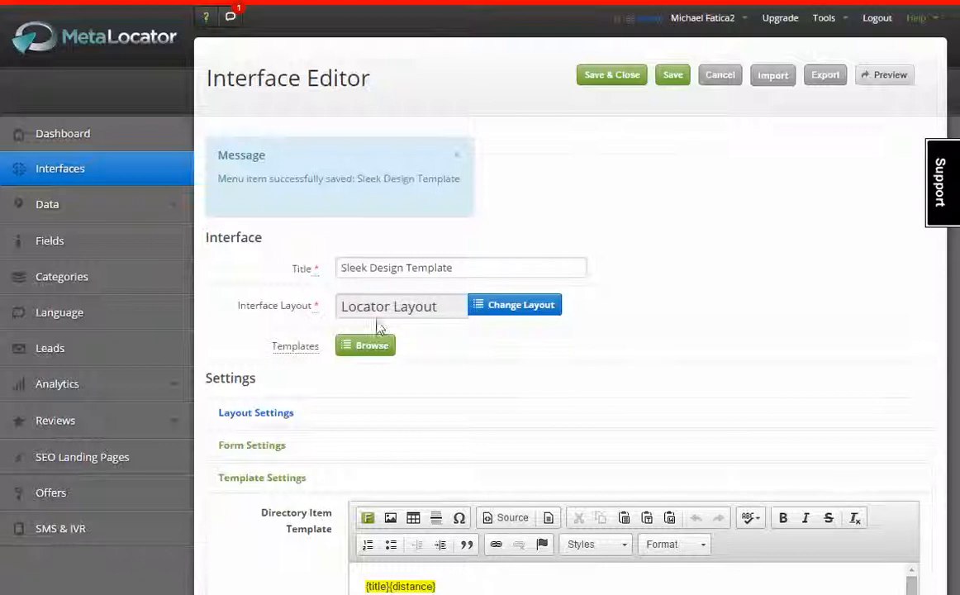
Step: In Source view, change the last line to {contact Email Us Today /contact}
{"action": "scroll", "coordinate": [377, 306], "scroll_direction": "down", "scroll_amount": 3}
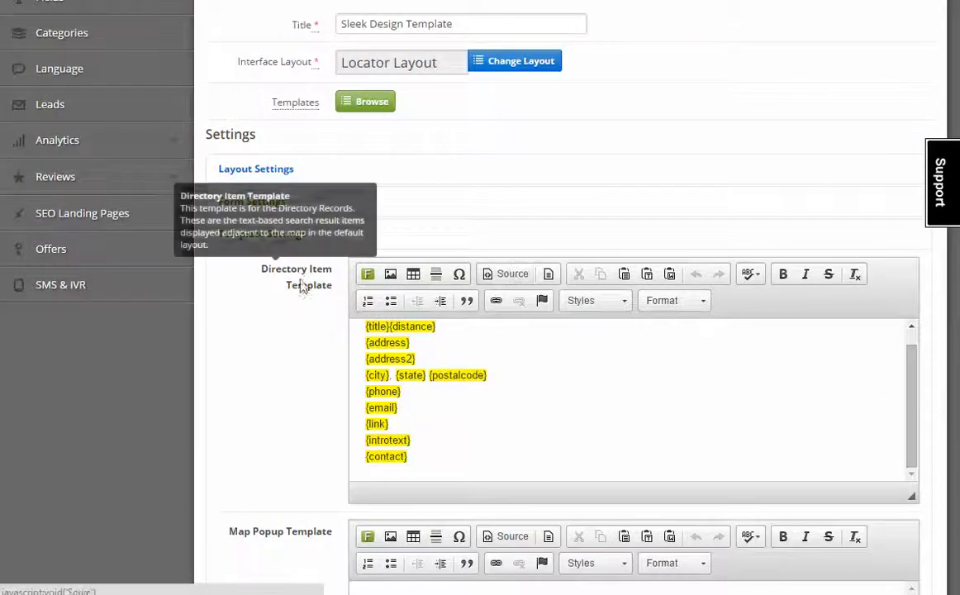
{"action": "left_click", "coordinate": [501, 275]}
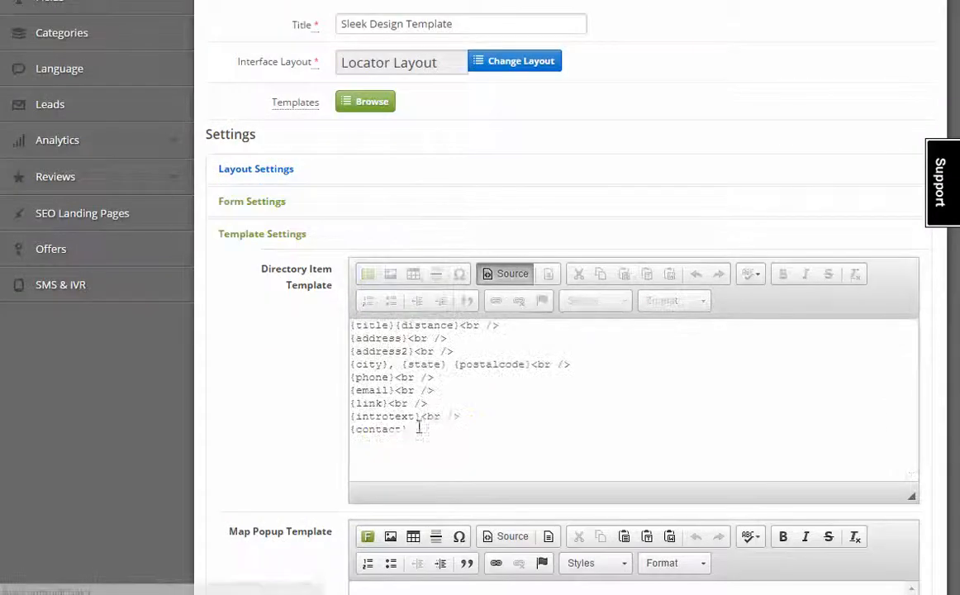
{"action": "type", "text": "ontact Us"}
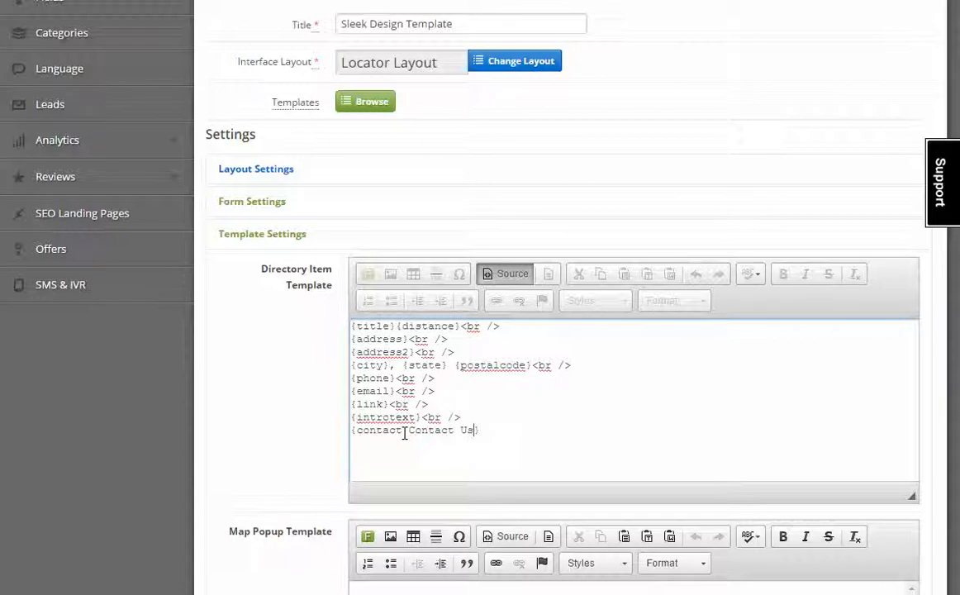
{"action": "key", "text": "ctrl+shift+Left"}
{"action": "key", "text": "ctrl+shift+Left"}
{"action": "type", "text": "Ema"}
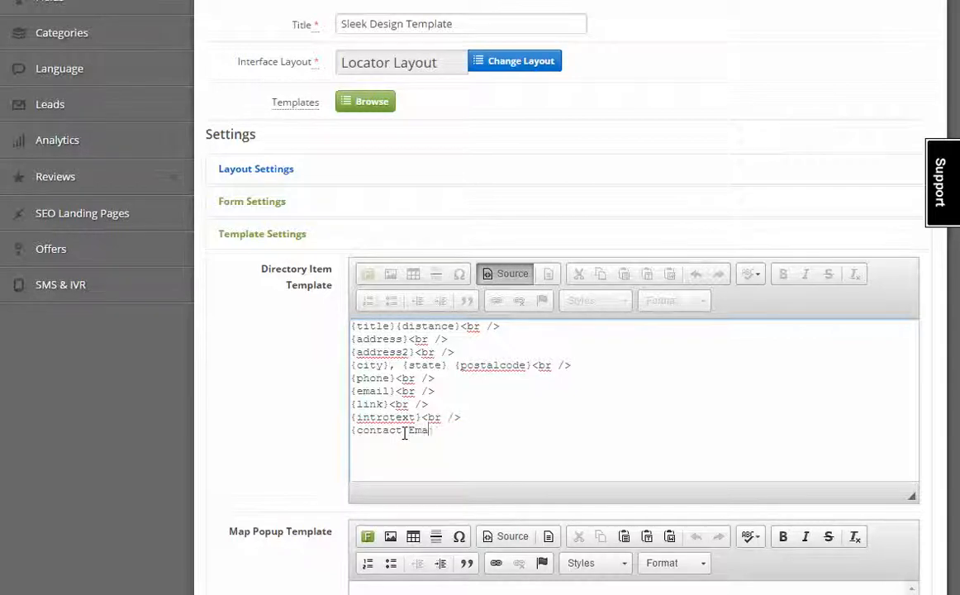
{"action": "type", "text": "il Us Today /contact}"}
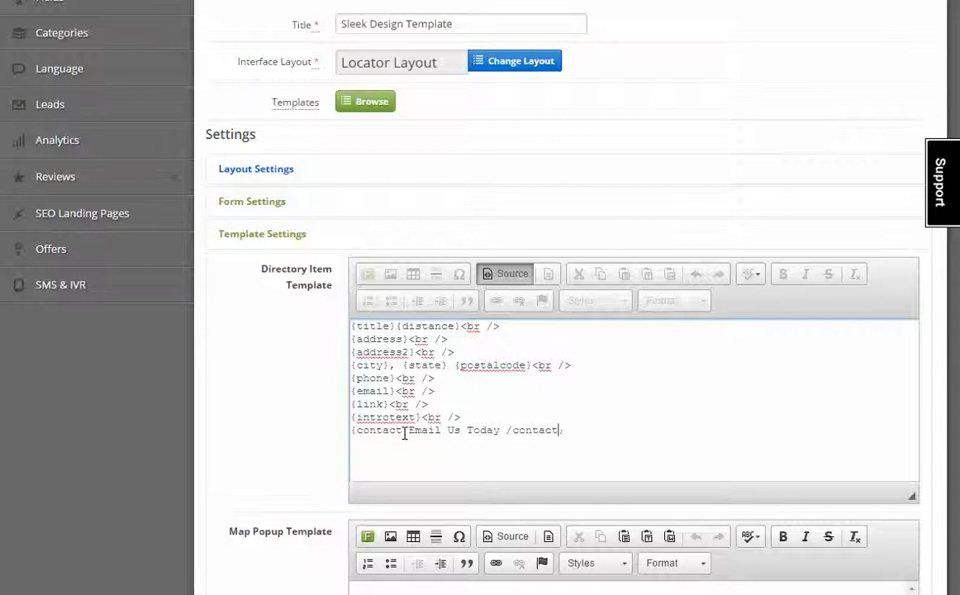
Step: Highlight the opening {contact, the link text and the closing /contact} to explain the tag
{"action": "left_click_drag", "start_coordinate": [404, 433], "coordinate": [351, 431]}
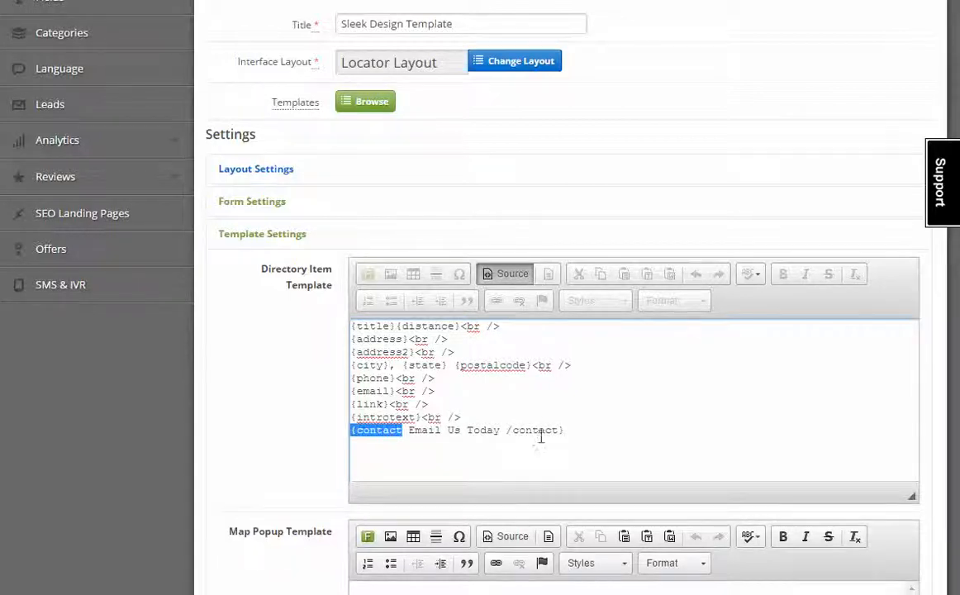
{"action": "left_click_drag", "start_coordinate": [574, 431], "coordinate": [498, 429]}
{"action": "left_click", "coordinate": [400, 430]}
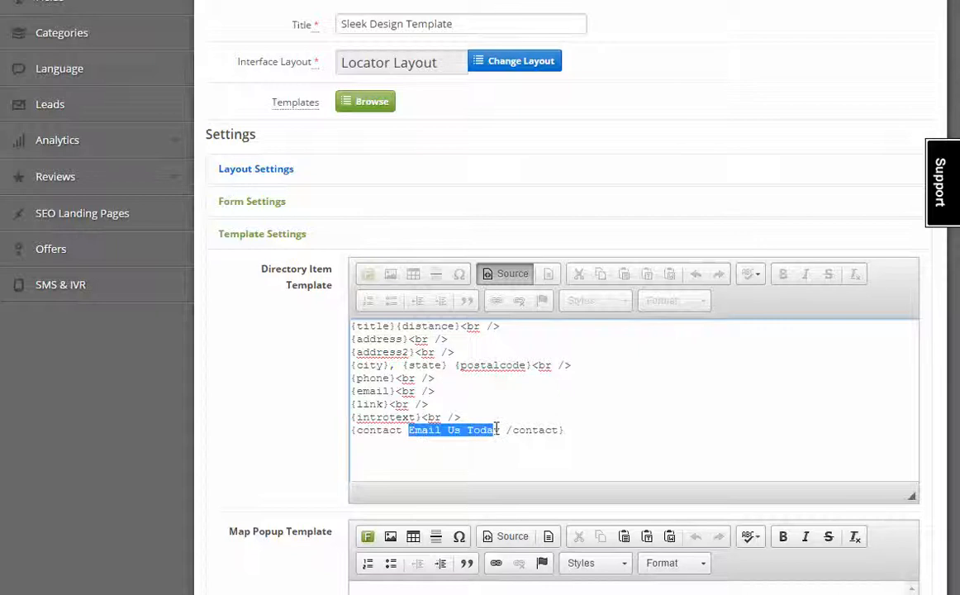
{"action": "left_click_drag", "start_coordinate": [405, 430], "coordinate": [348, 434]}
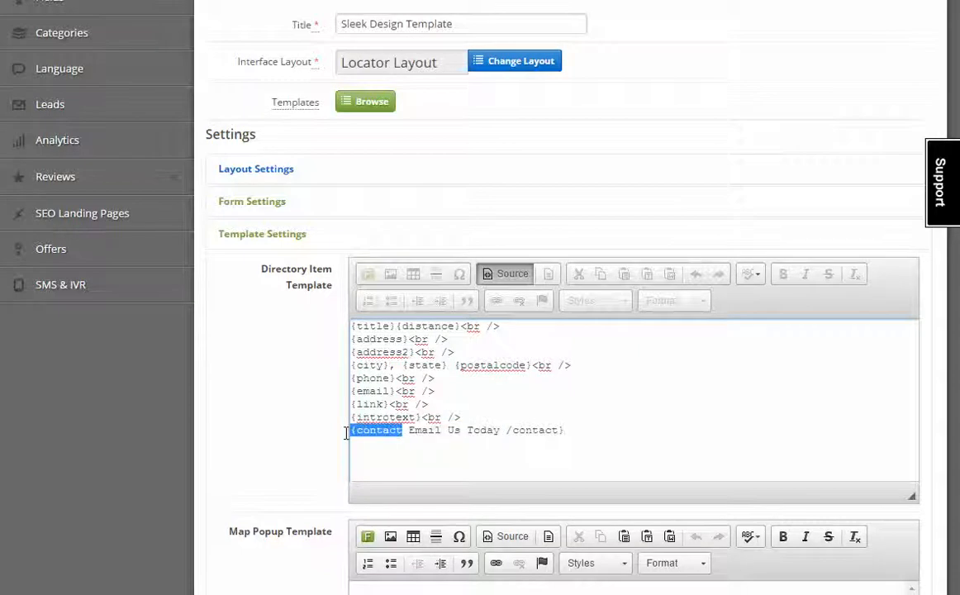
{"action": "left_click_drag", "start_coordinate": [507, 430], "coordinate": [570, 433]}
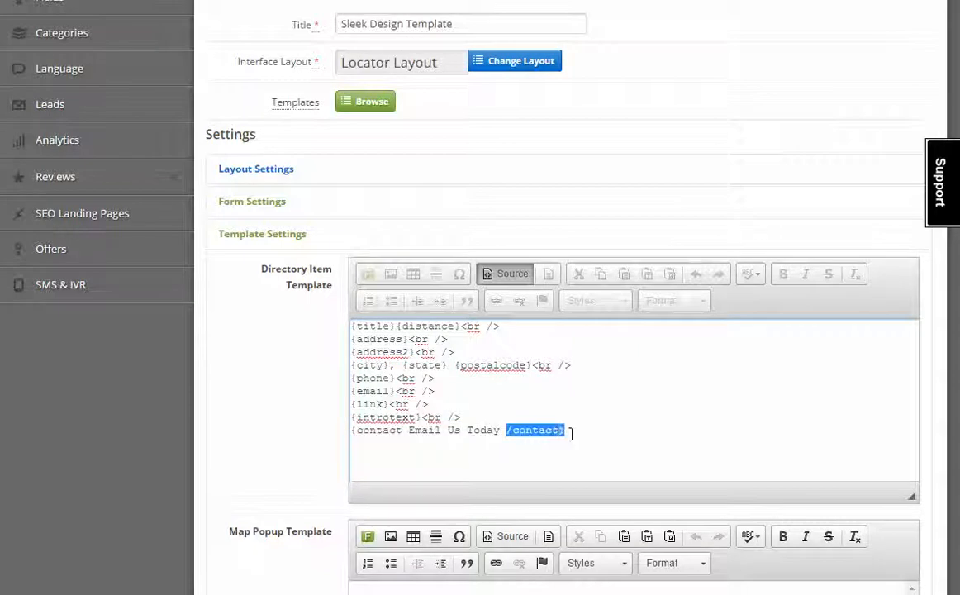
{"action": "left_click_drag", "start_coordinate": [507, 430], "coordinate": [521, 430]}
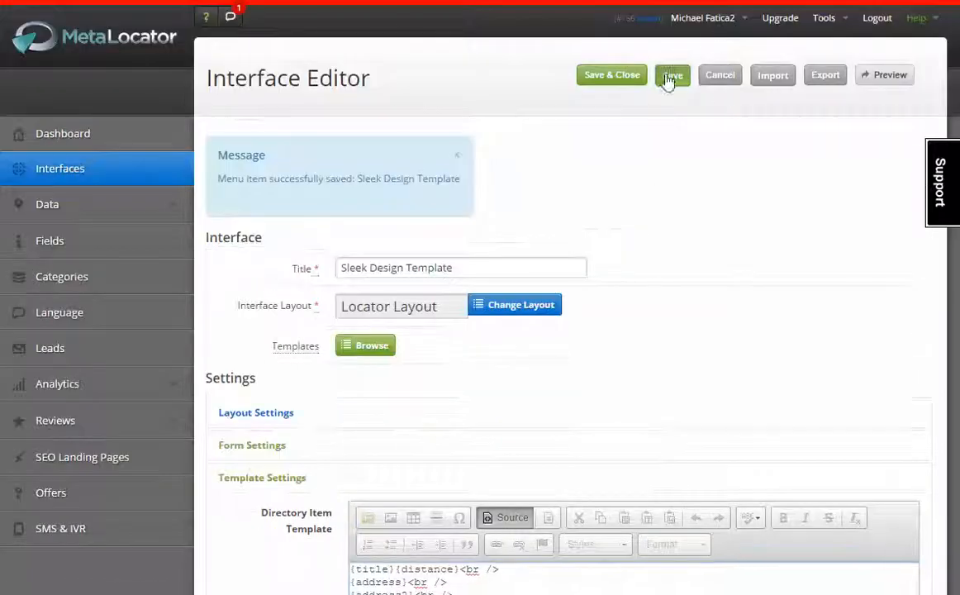
Step: Save & Close the interface, then test and cancel Tacoma's Email Us Today contact form
{"action": "left_click", "coordinate": [610, 76]}
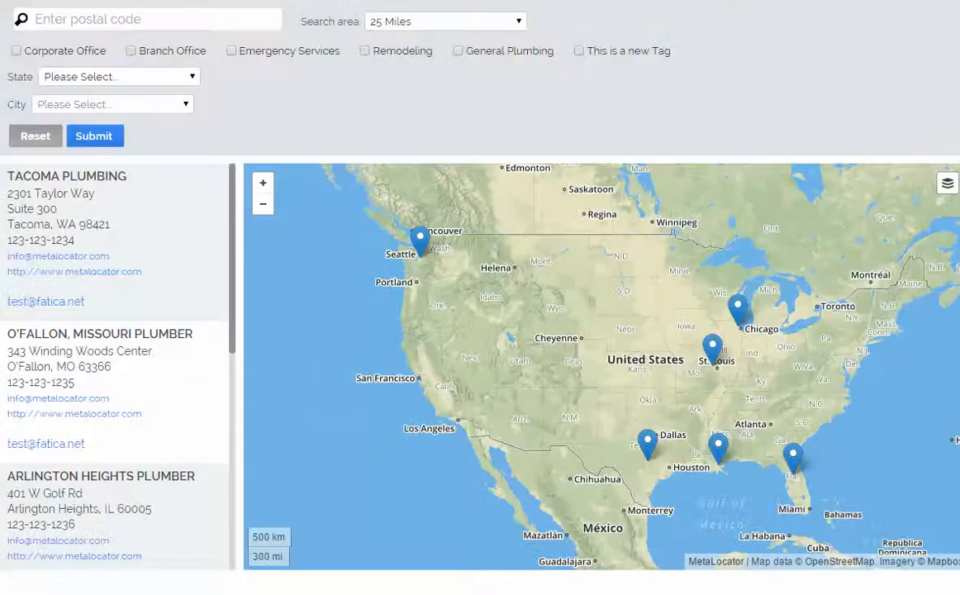
{"action": "left_click", "coordinate": [55, 0]}
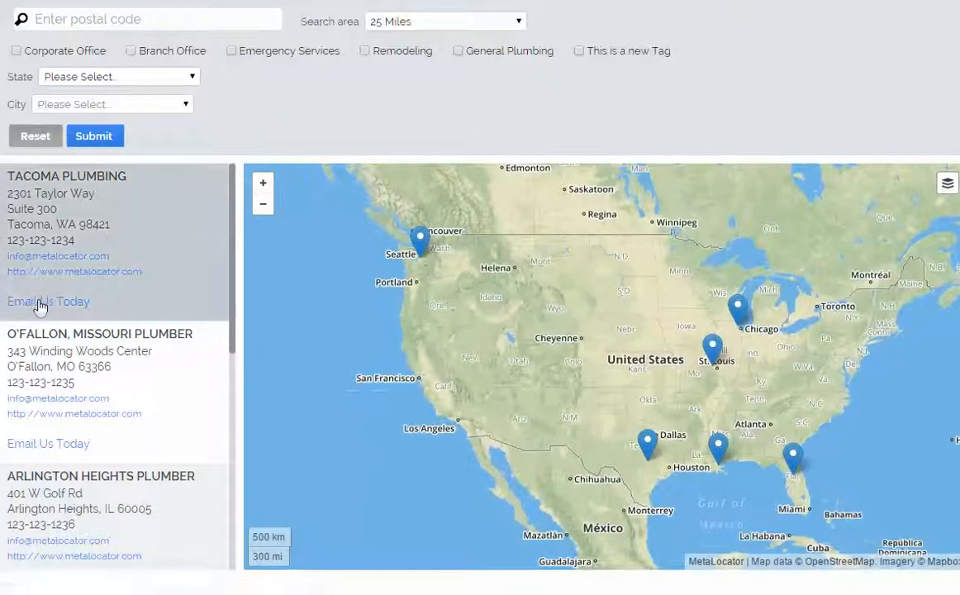
{"action": "left_click", "coordinate": [39, 304]}
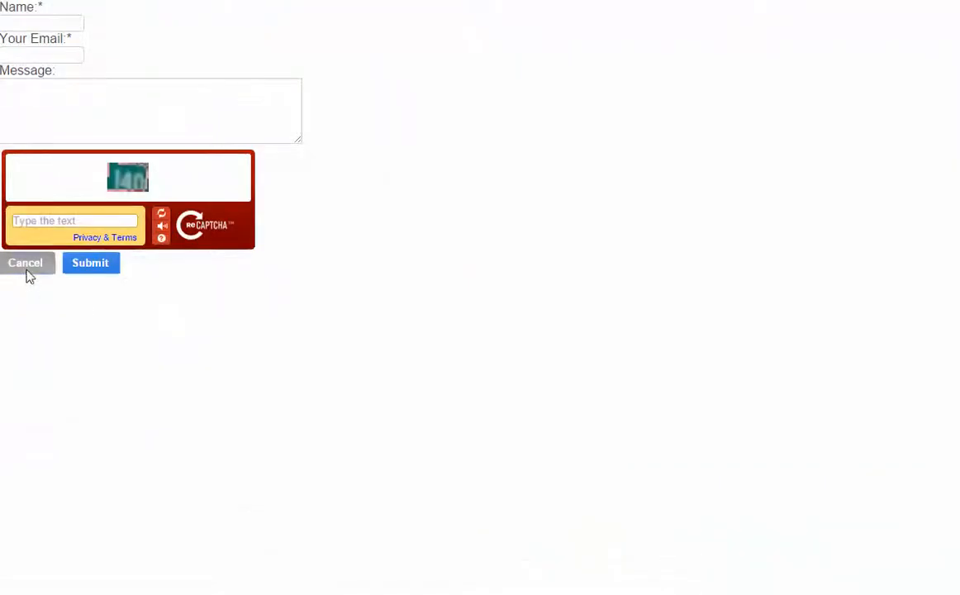
{"action": "left_click", "coordinate": [26, 266]}
{"action": "scroll", "coordinate": [83, 298], "scroll_direction": "down", "scroll_amount": 3}
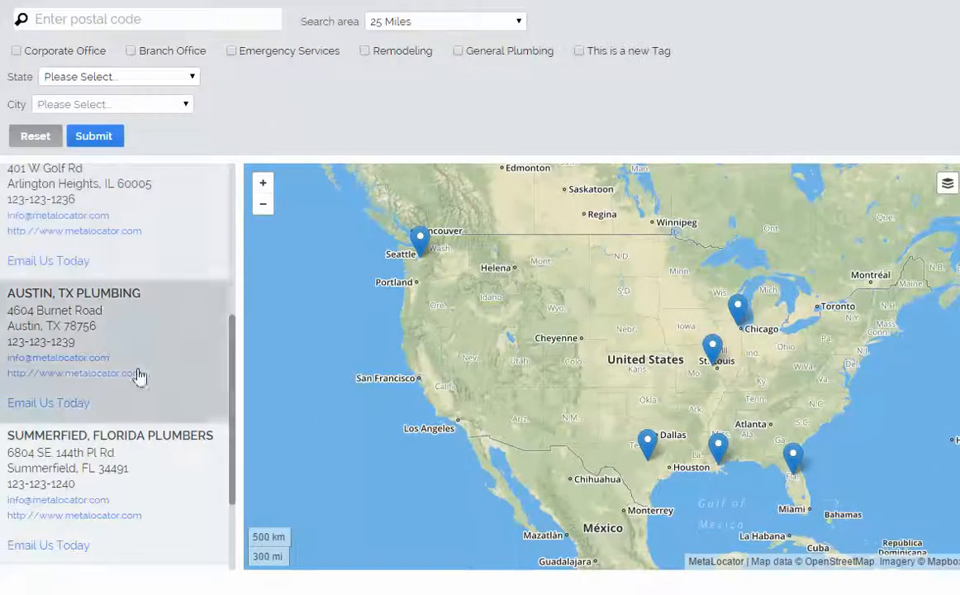
{"action": "scroll", "coordinate": [174, 330], "scroll_direction": "up", "scroll_amount": 4}
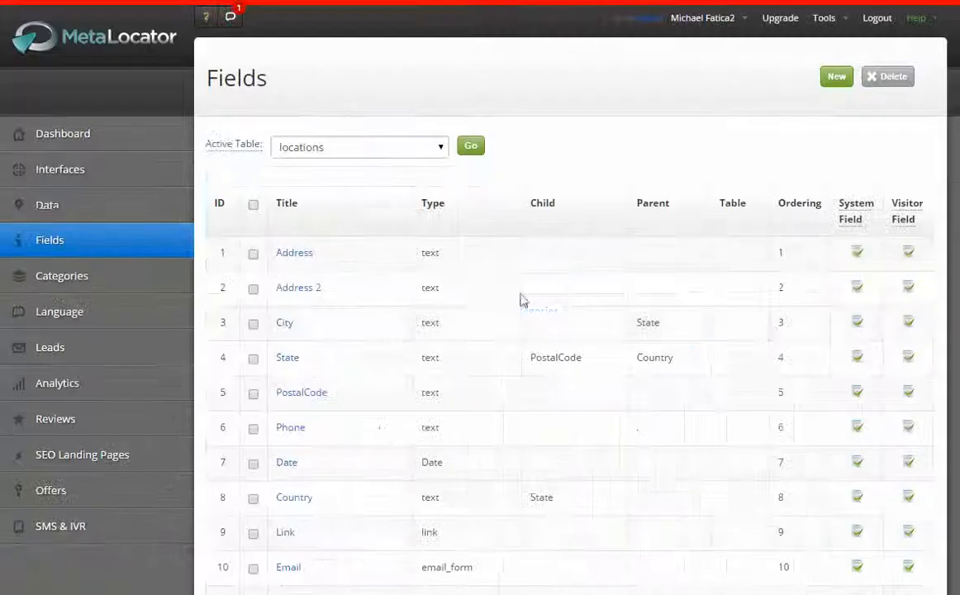
{"action": "scroll", "coordinate": [521, 300], "scroll_direction": "down", "scroll_amount": 4}
{"action": "left_click_drag", "start_coordinate": [478, 247], "coordinate": [430, 247]}
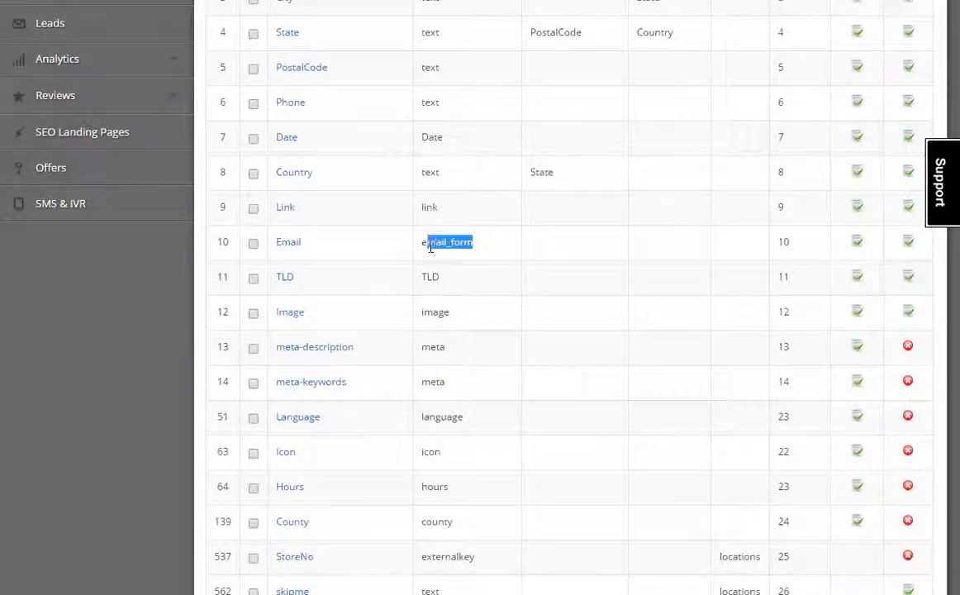
{"action": "left_click", "coordinate": [429, 247]}
{"action": "left_click", "coordinate": [430, 247]}
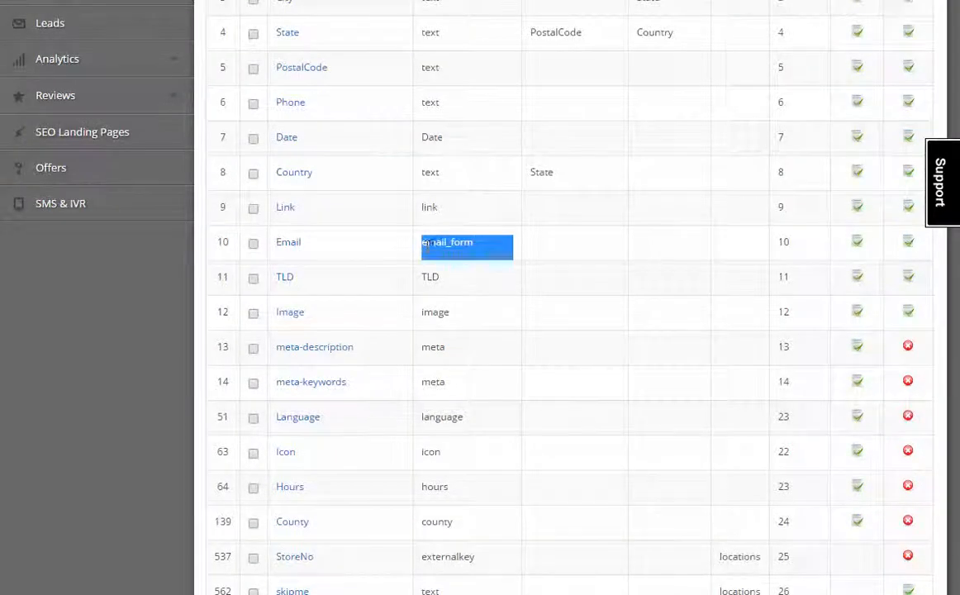
{"action": "left_click", "coordinate": [458, 296]}
{"action": "scroll", "coordinate": [509, 425], "scroll_direction": "up", "scroll_amount": 4}
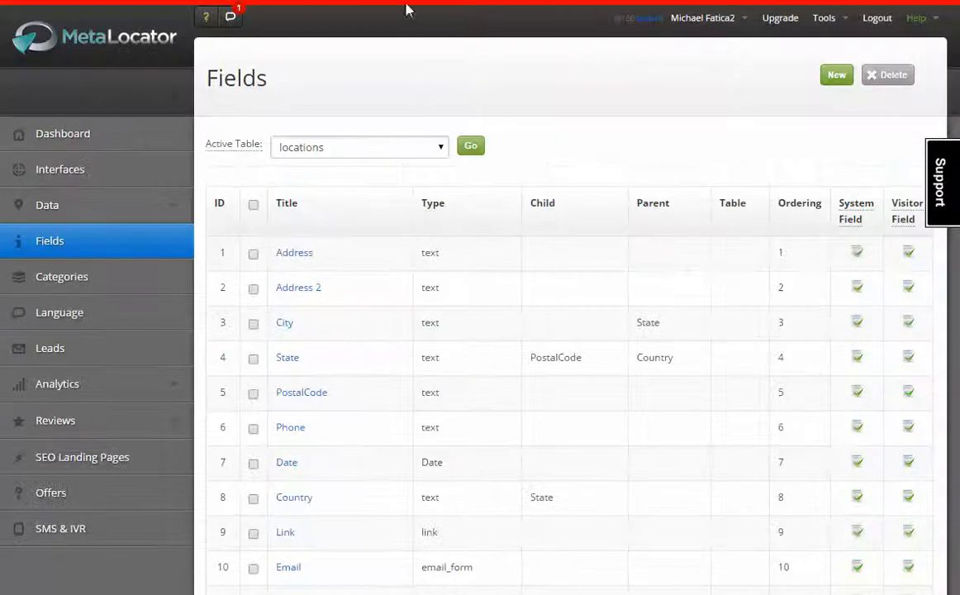